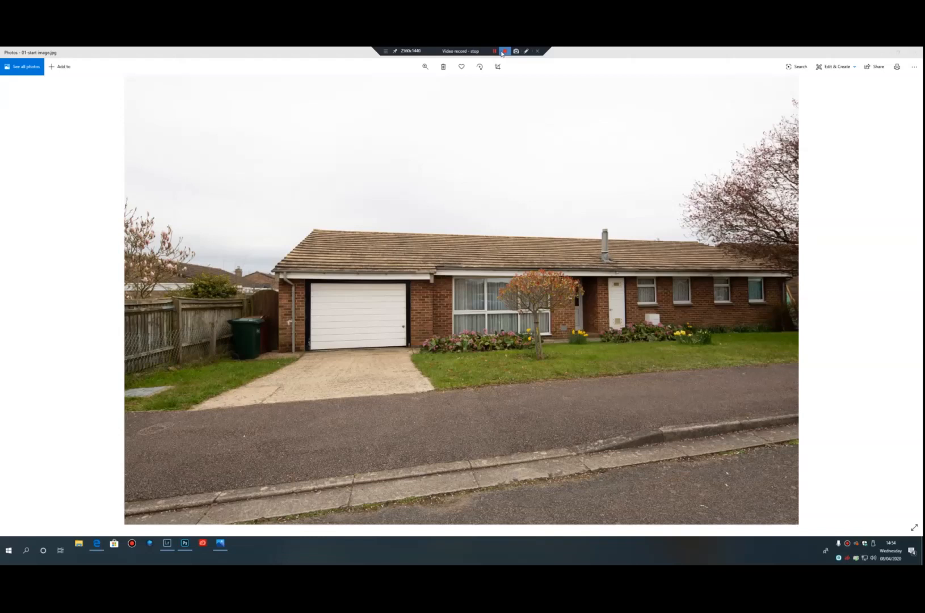
Browse the sample photos in Photos, from the start image through the bumped image, fluffy-clouds sky, finished swap and comparison to the working sky
{"action": "left_click", "coordinate": [504, 51]}
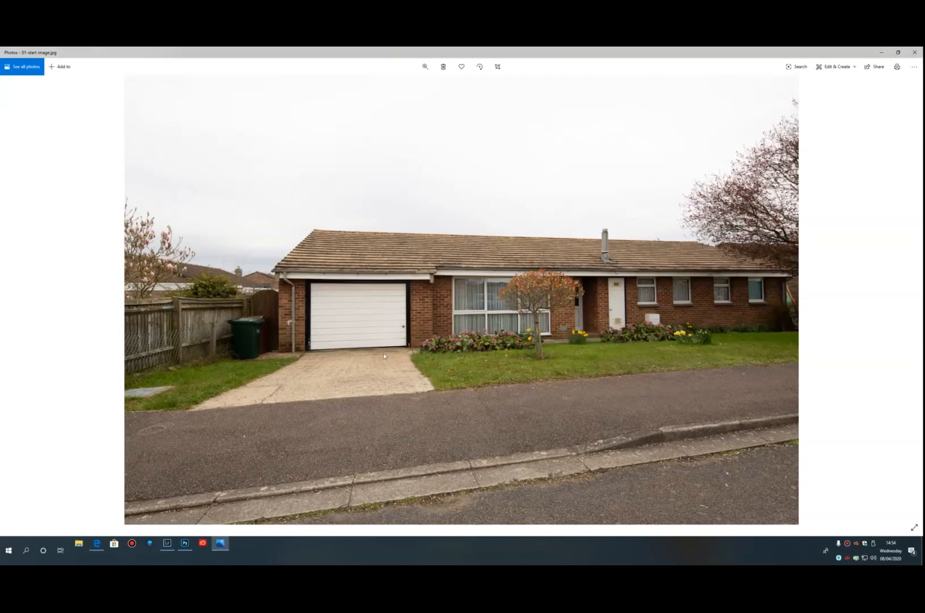
{"action": "left_click", "coordinate": [221, 545]}
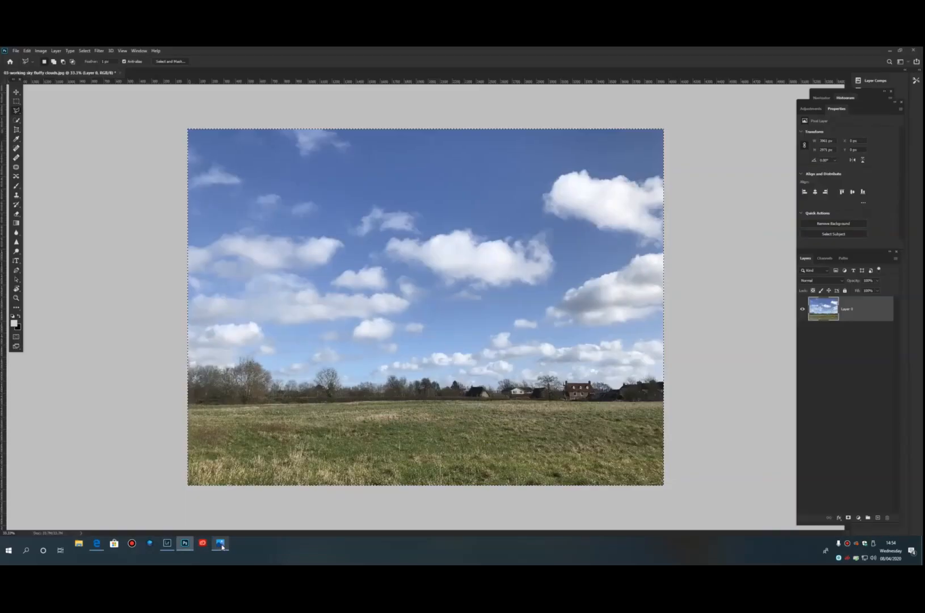
{"action": "left_click", "coordinate": [221, 544]}
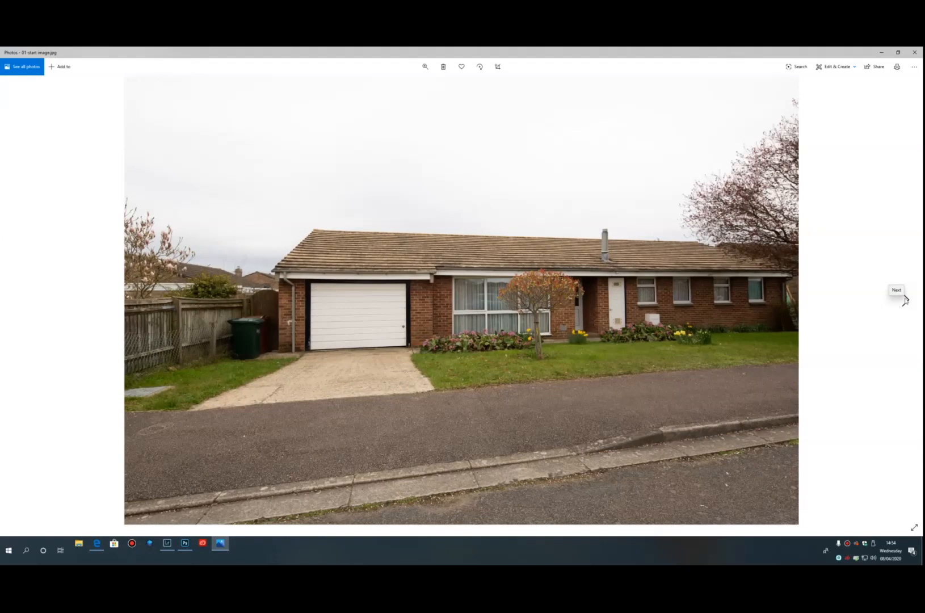
{"action": "left_click", "coordinate": [906, 299]}
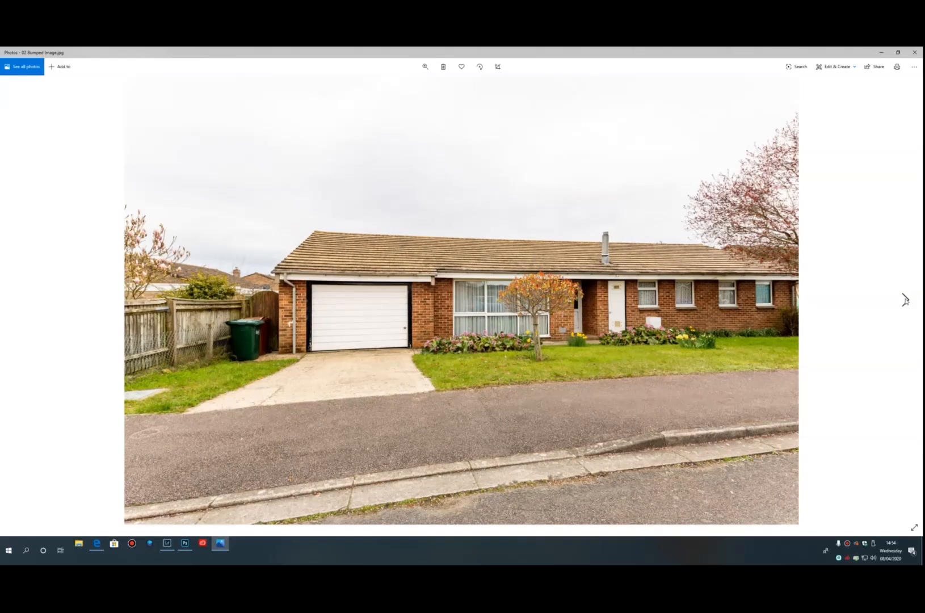
{"action": "left_click", "coordinate": [905, 300]}
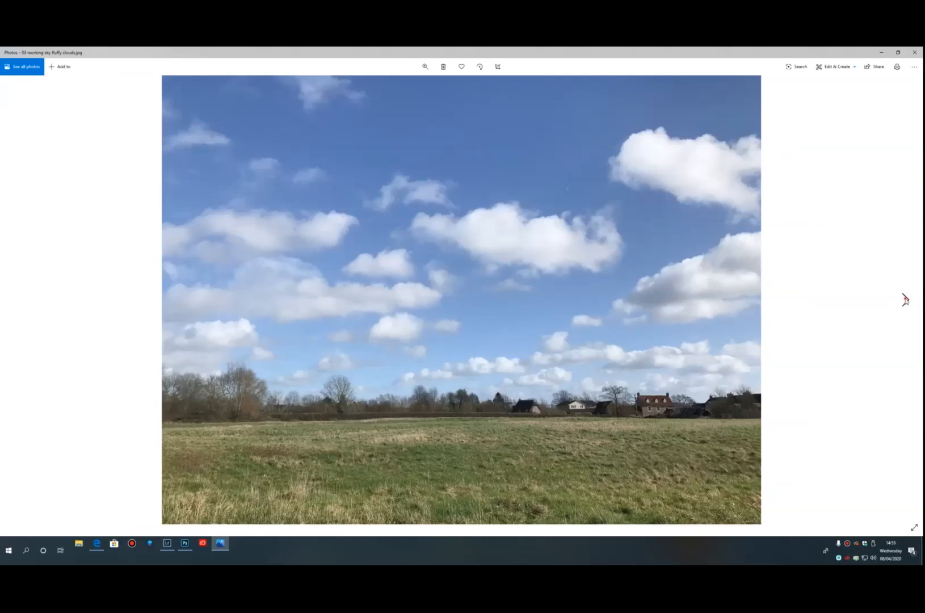
{"action": "left_click", "coordinate": [905, 300]}
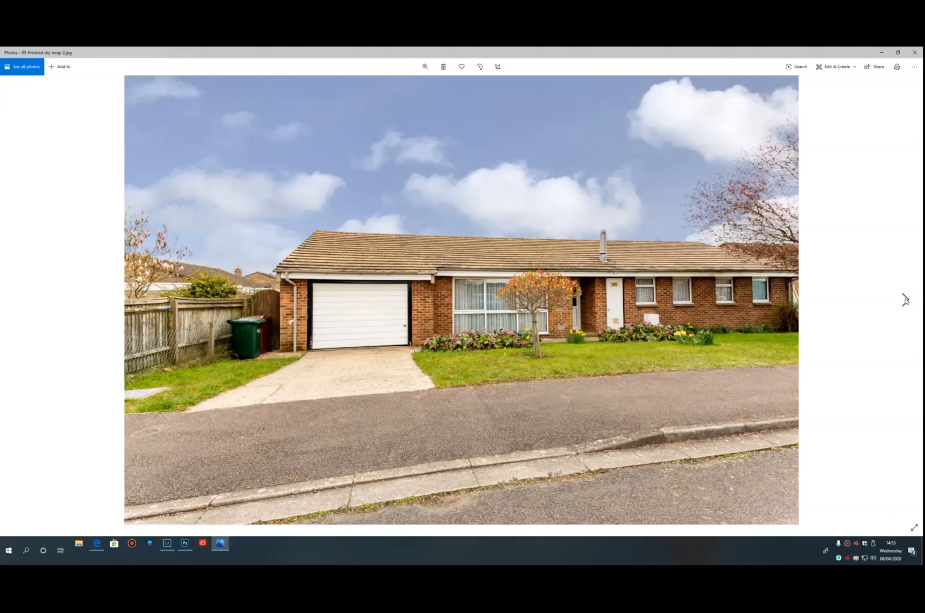
{"action": "left_click", "coordinate": [906, 299]}
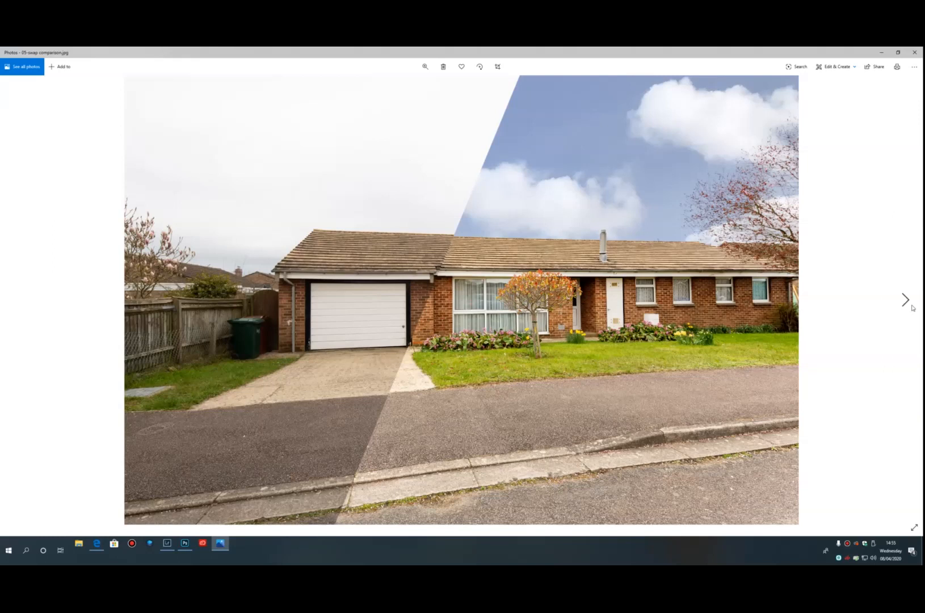
{"action": "left_click", "coordinate": [905, 300]}
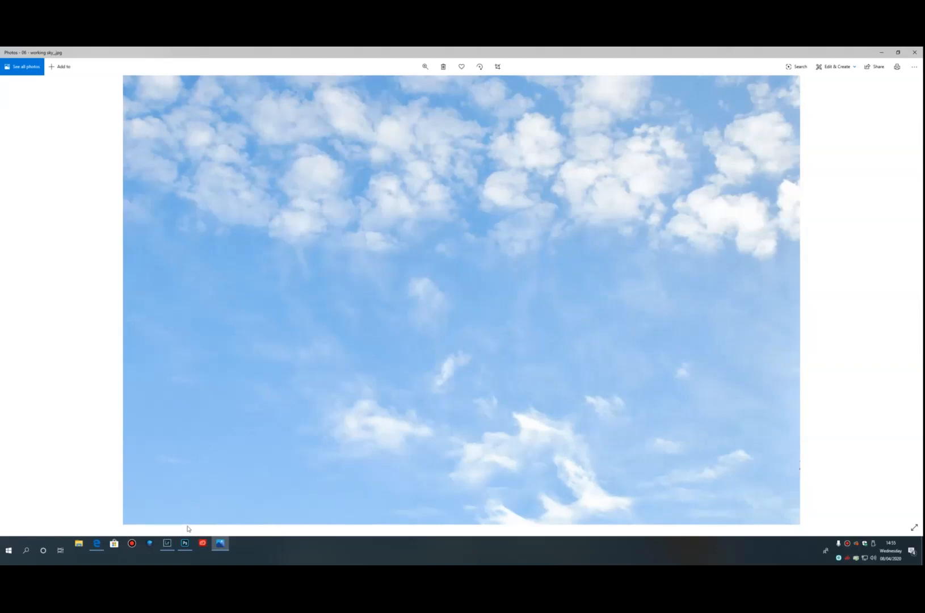
Switch to Lightroom, include red-labelled photos in the filmstrip filter and select the red-labelled virtual copy of IMGL8499.CR2
{"action": "left_click", "coordinate": [166, 546]}
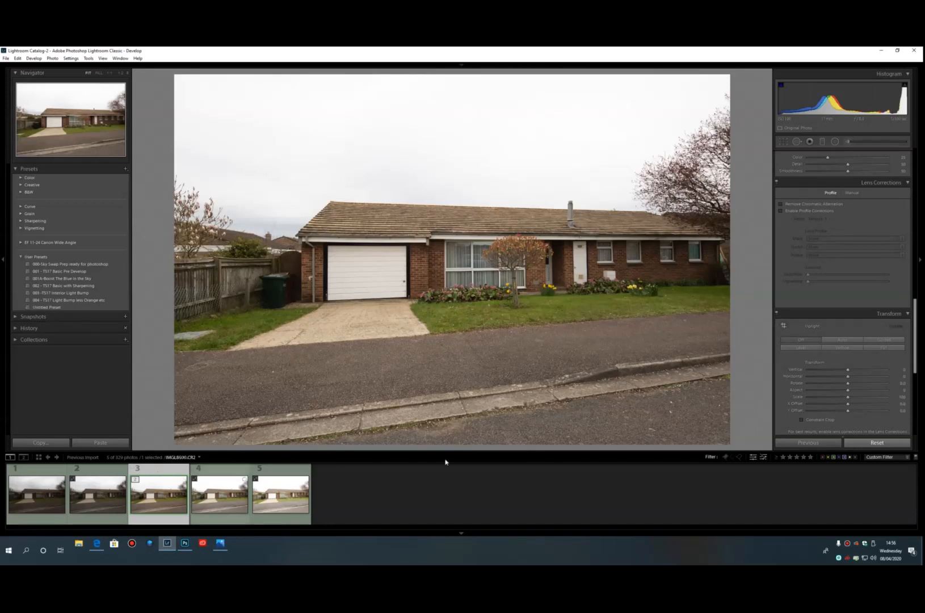
{"action": "left_click", "coordinate": [823, 459]}
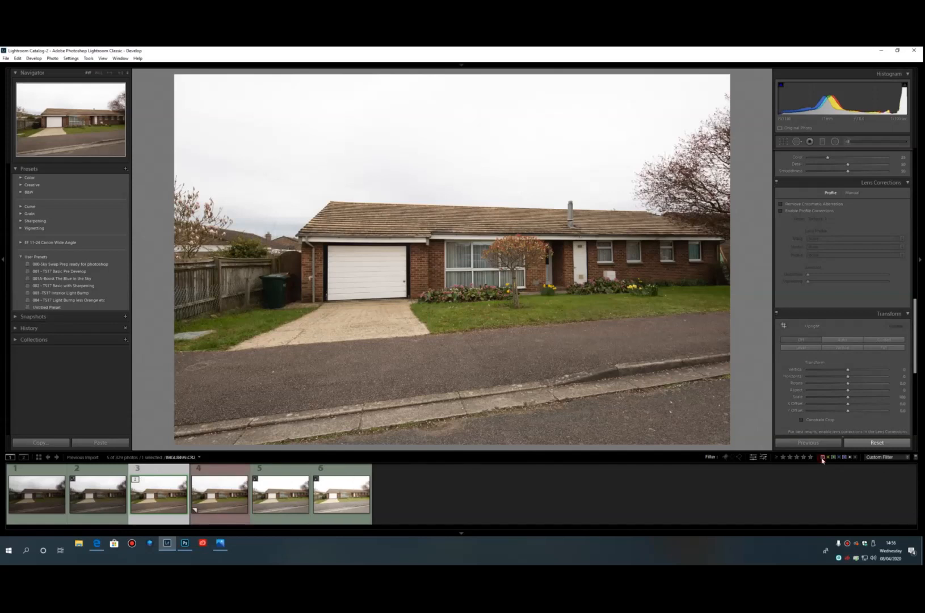
{"action": "left_click", "coordinate": [222, 500]}
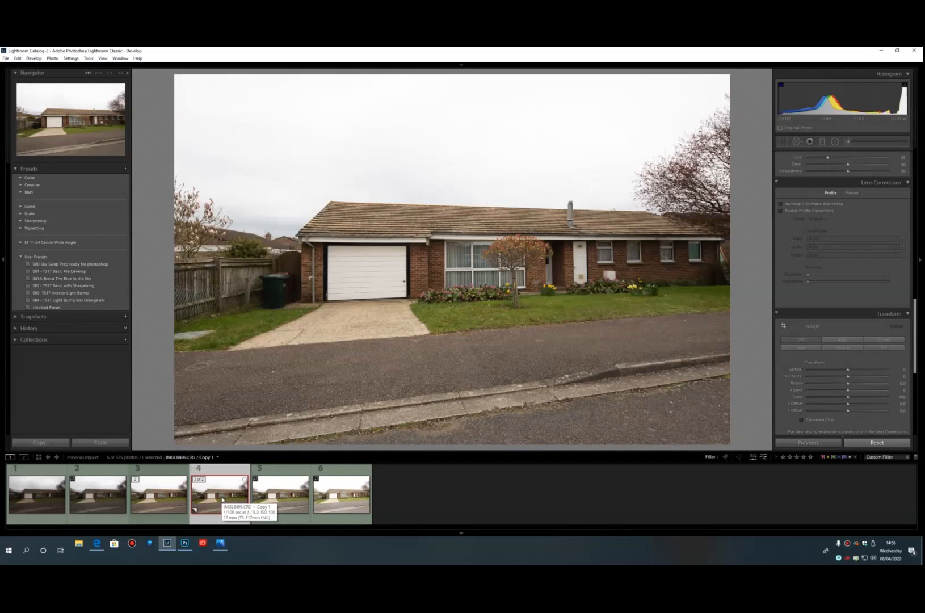
Start the stopwatch in the browser and apply the Sky Swap Prep ready for photoshop preset to the virtual copy in Lightroom
{"action": "left_click", "coordinate": [98, 544]}
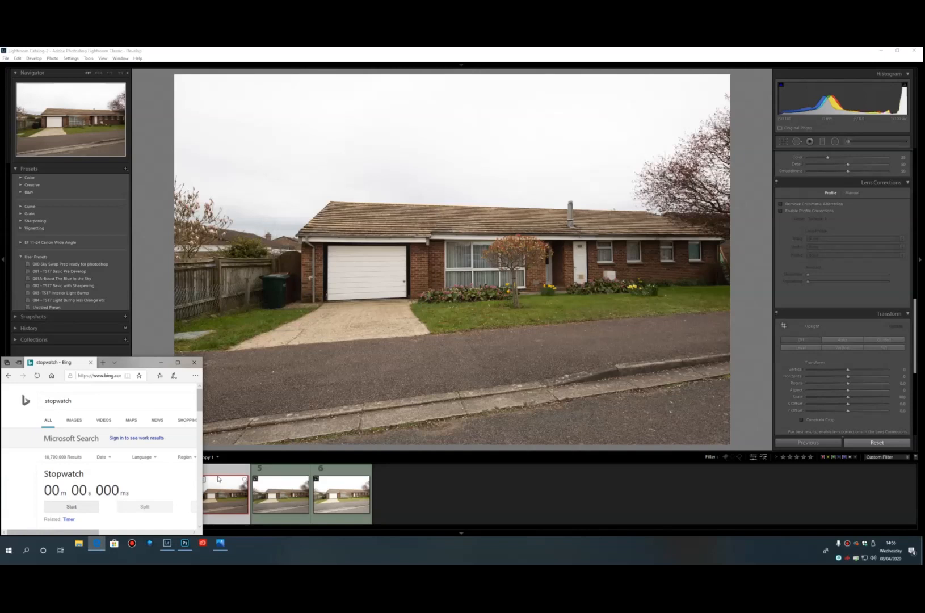
{"action": "left_click", "coordinate": [71, 506]}
{"action": "left_click", "coordinate": [84, 264]}
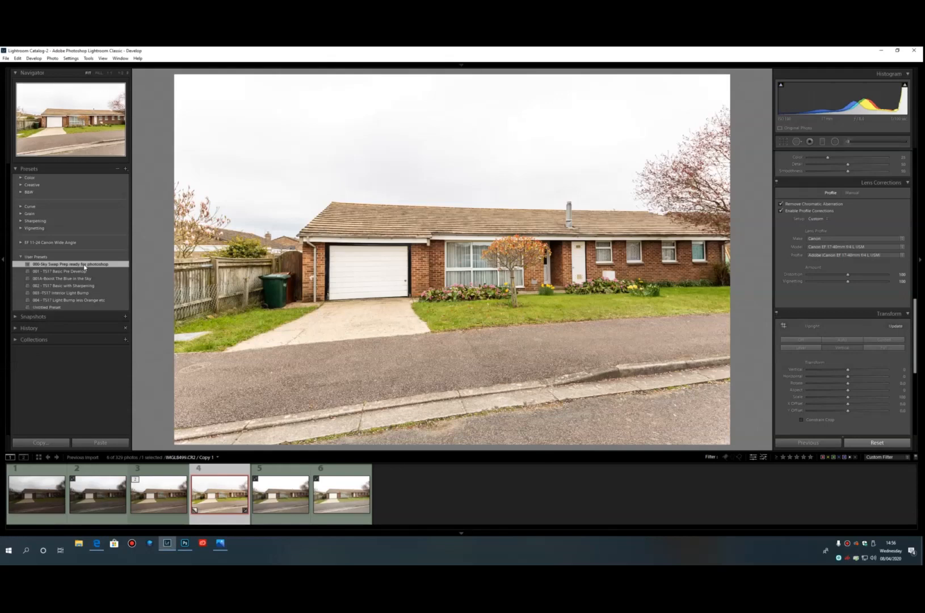
Open the developed house photo in Photoshop for editing
{"action": "key", "text": "alt+p"}
{"action": "key", "text": "e"}
{"action": "key", "text": "Return"}
{"action": "left_click", "coordinate": [186, 545]}
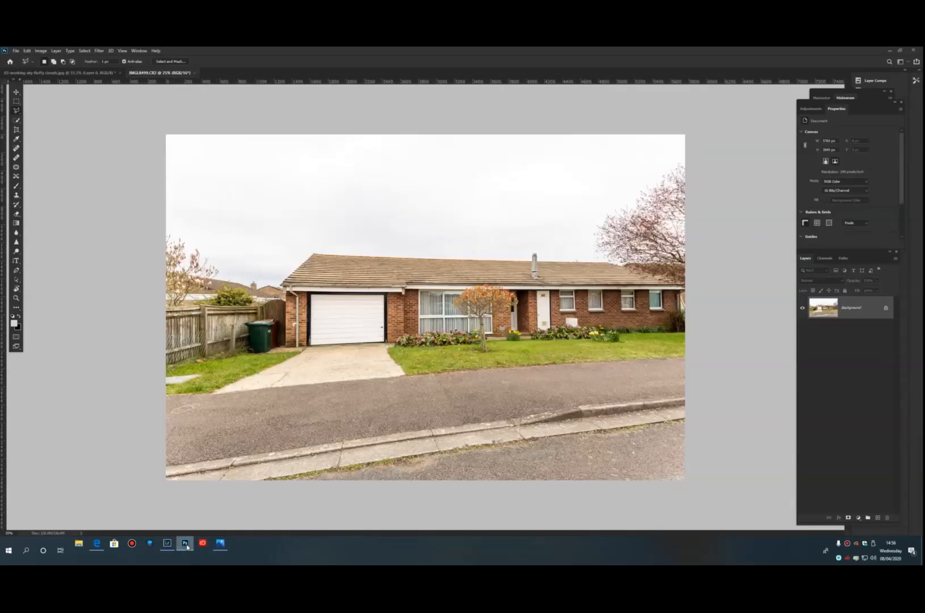
Select the pale sky of the house photo with Color Range
{"action": "key", "text": "alt+s"}
{"action": "key", "text": "c"}
{"action": "key", "text": "Return"}
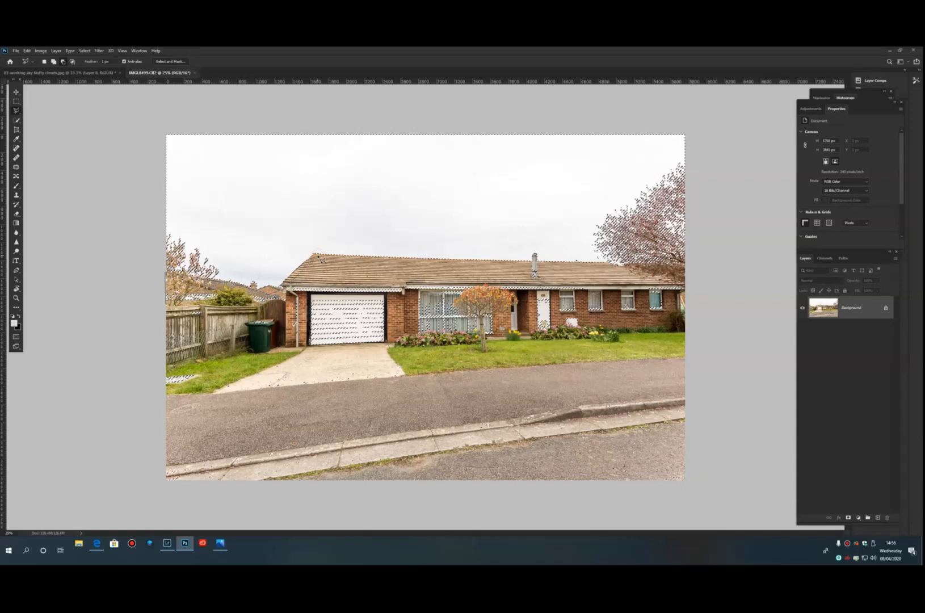
Subtract everything below the roofline from the selection with the Polygonal Lasso and replace the sky with the fluffy clouds
{"action": "left_click", "coordinate": [717, 271]}
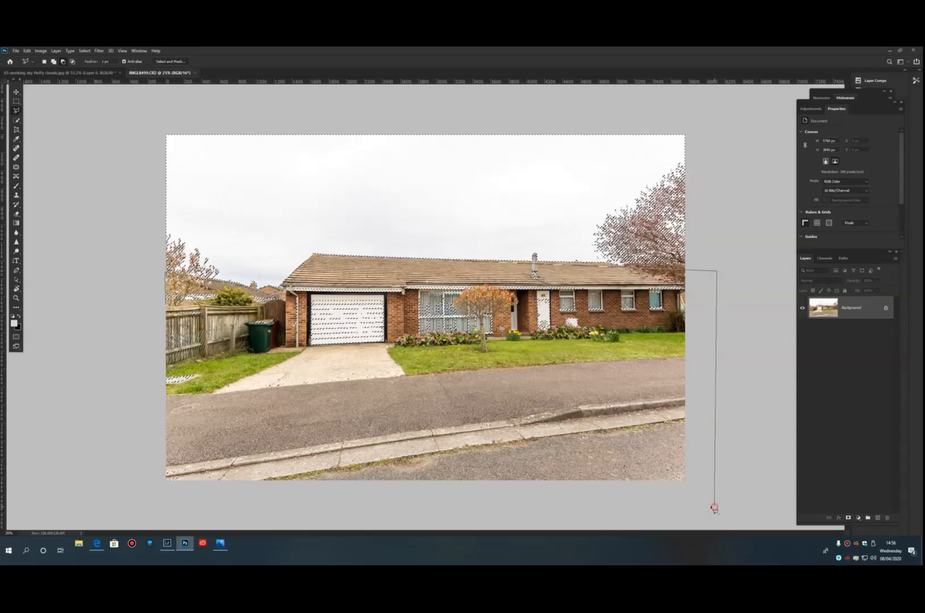
{"action": "left_click", "coordinate": [715, 507]}
{"action": "left_click", "coordinate": [146, 505]}
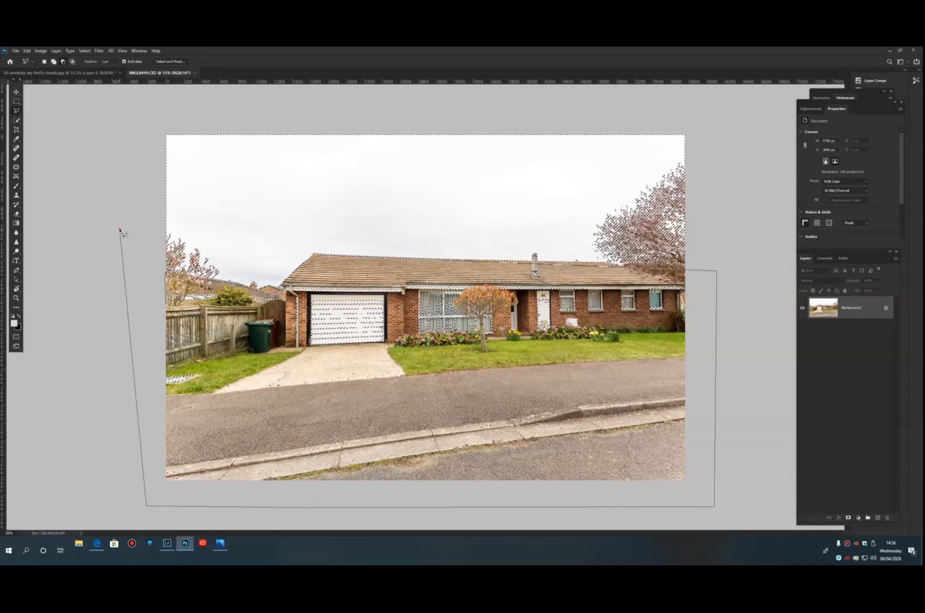
{"action": "left_click", "coordinate": [121, 231]}
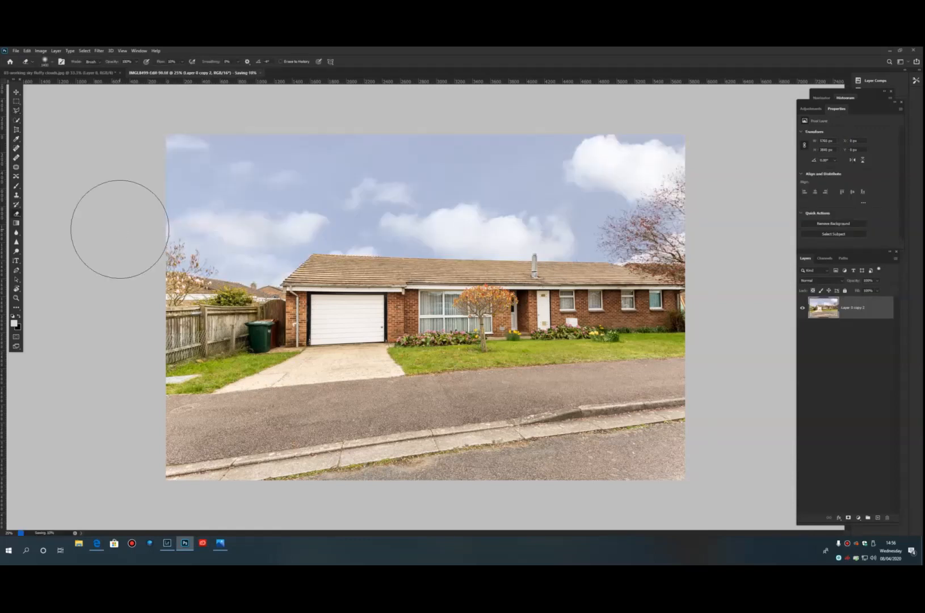
Return to Lightroom, open the export settings for the sky-swapped photo, and stop and close the browser stopwatch
{"action": "left_click", "coordinate": [166, 544]}
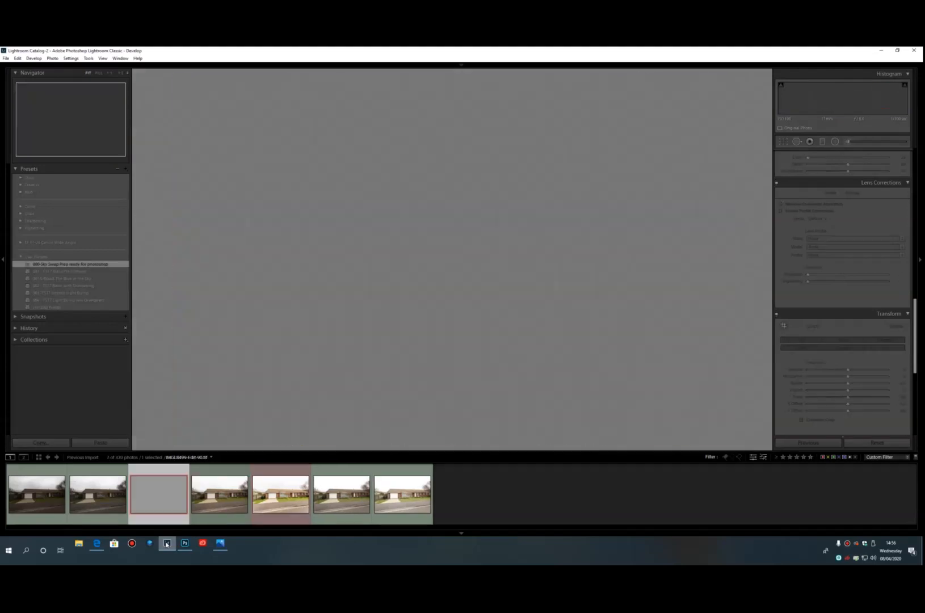
{"action": "key", "text": "ctrl+shift+e"}
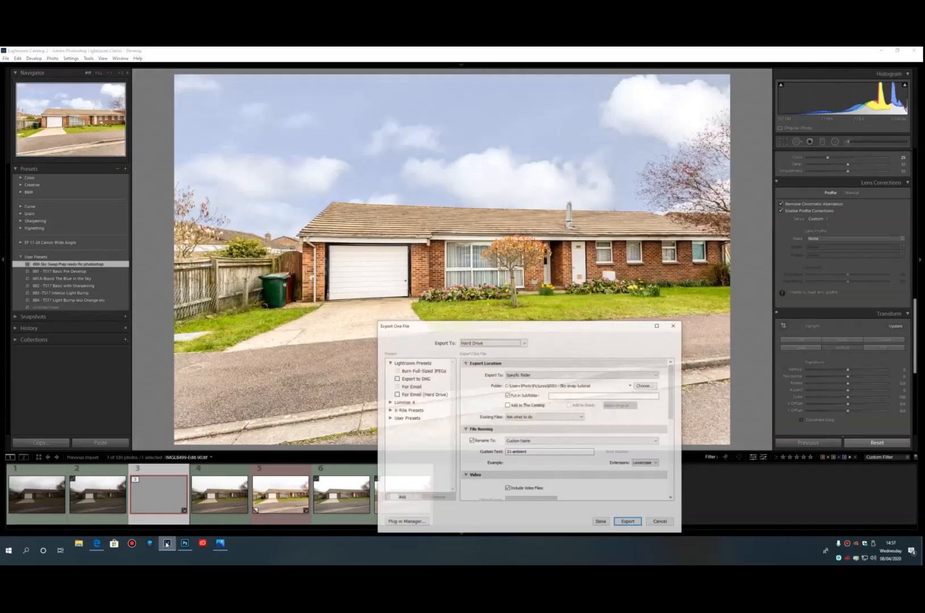
{"action": "left_click", "coordinate": [97, 543]}
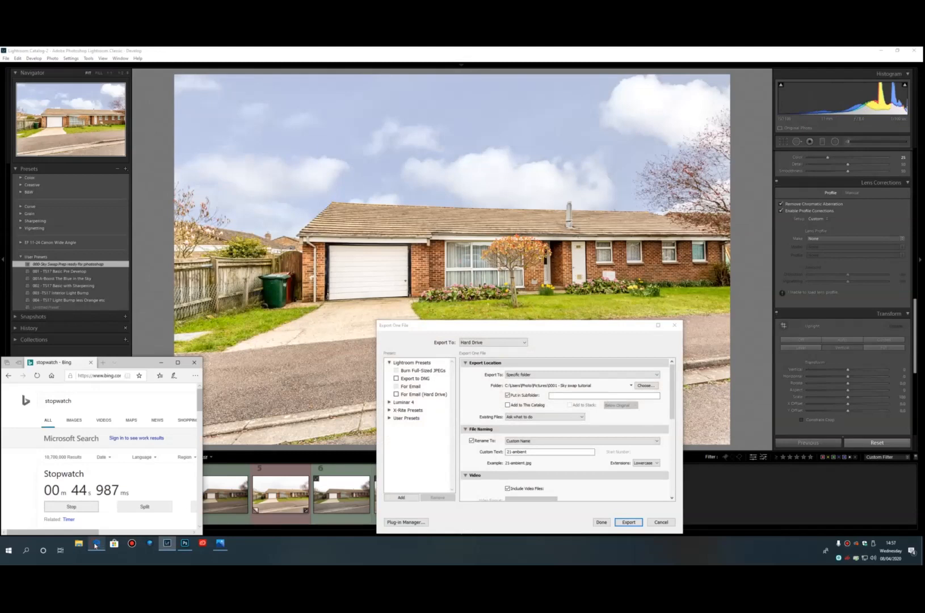
{"action": "left_click_drag", "start_coordinate": [70, 501], "coordinate": [71, 507]}
{"action": "left_click", "coordinate": [70, 507]}
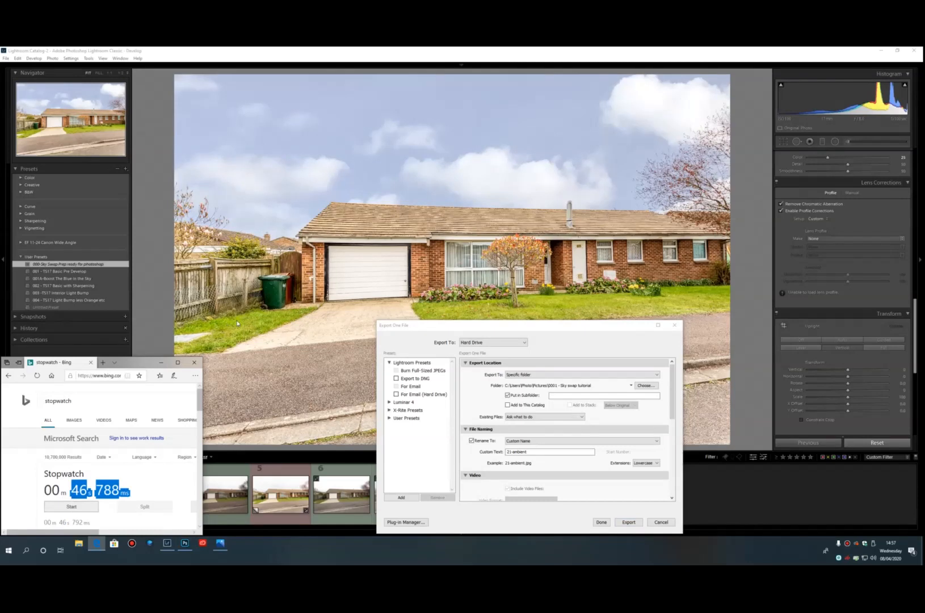
{"action": "left_click", "coordinate": [194, 362]}
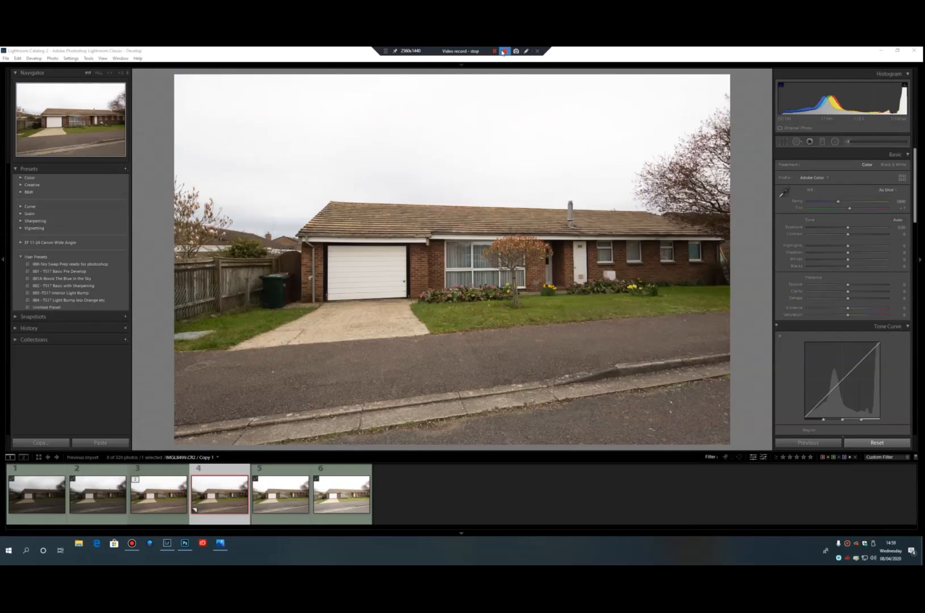
Apply the Sky Swap Prep ready for photoshop preset to the unedited red-labelled virtual copy
{"action": "left_click", "coordinate": [503, 52]}
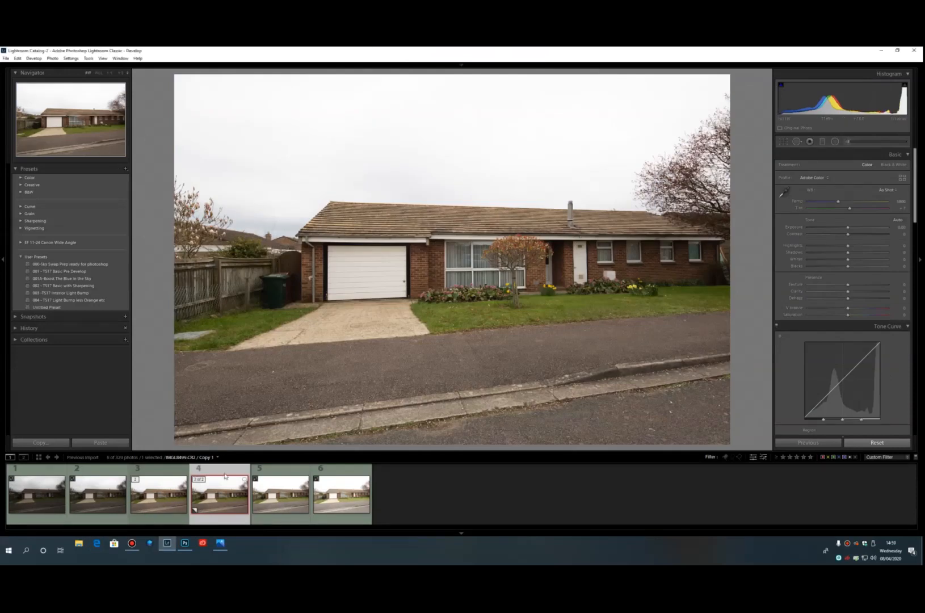
{"action": "left_click", "coordinate": [105, 265]}
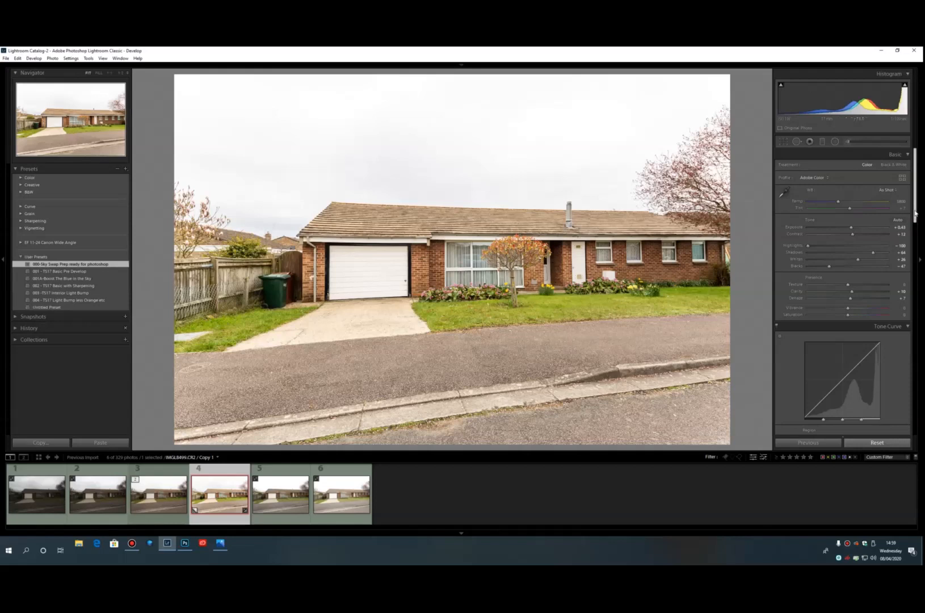
Try Highlights at +100 to compare the sky, and return it to -100
{"action": "left_click_drag", "start_coordinate": [915, 213], "coordinate": [916, 209]}
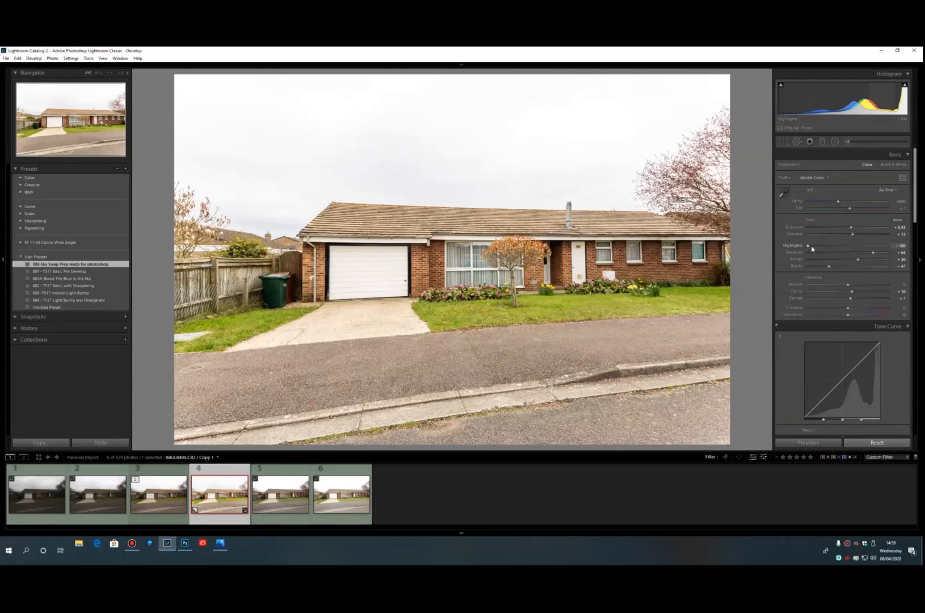
{"action": "left_click_drag", "start_coordinate": [808, 245], "coordinate": [891, 246]}
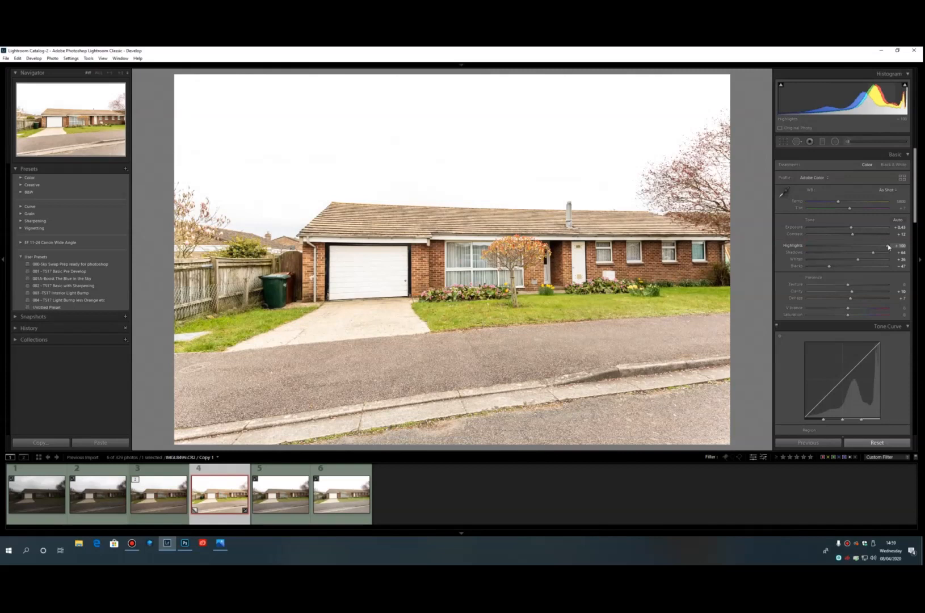
{"action": "left_click_drag", "start_coordinate": [889, 247], "coordinate": [792, 253]}
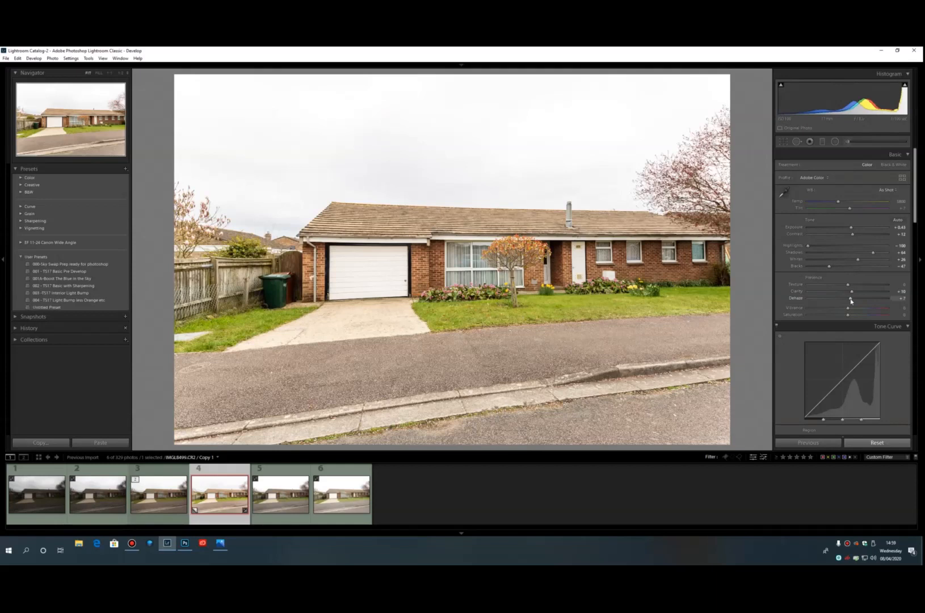
Raise the sharpening Masking of the house photo to 73 while previewing the mask
{"action": "left_click_drag", "start_coordinate": [915, 223], "coordinate": [922, 326]}
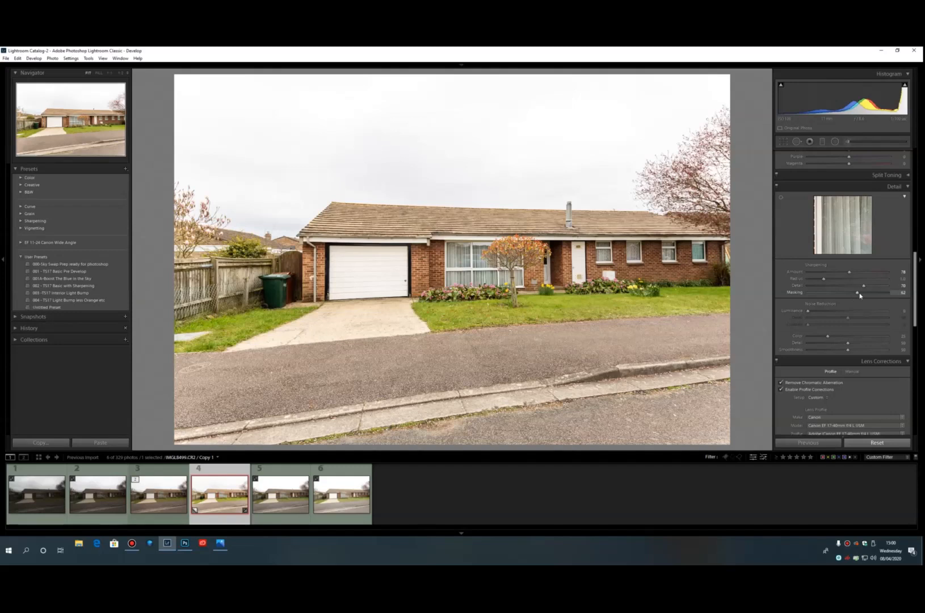
{"action": "key", "text": "alt"}
{"action": "left_click_drag", "start_coordinate": [859, 294], "coordinate": [867, 298]}
Review the photo's lens profile corrections and Transform settings
{"action": "scroll", "coordinate": [917, 302], "scroll_direction": "down", "scroll_amount": 3}
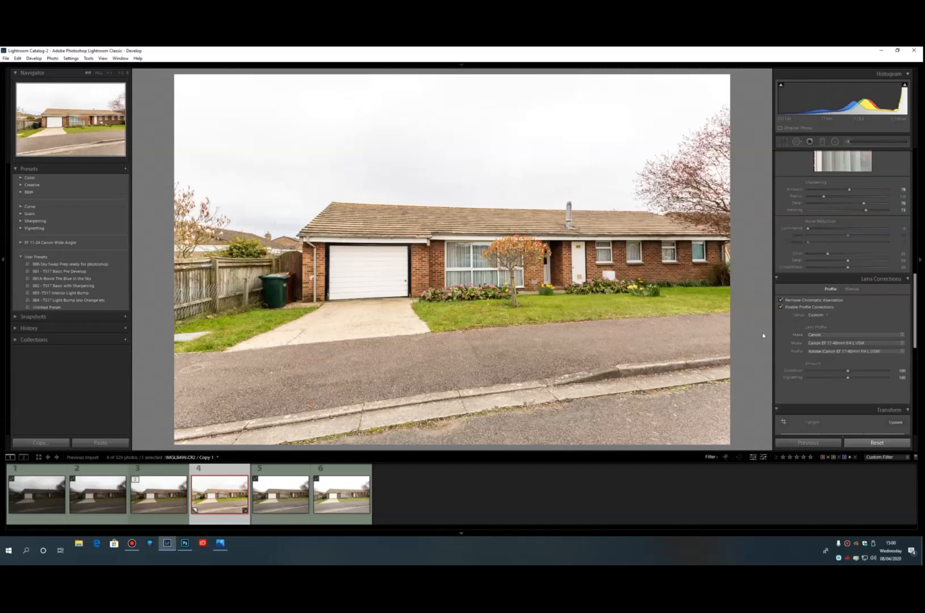
{"action": "left_click", "coordinate": [782, 307]}
{"action": "scroll", "coordinate": [917, 296], "scroll_direction": "down", "scroll_amount": 1}
{"action": "scroll", "coordinate": [917, 296], "scroll_direction": "down", "scroll_amount": 2}
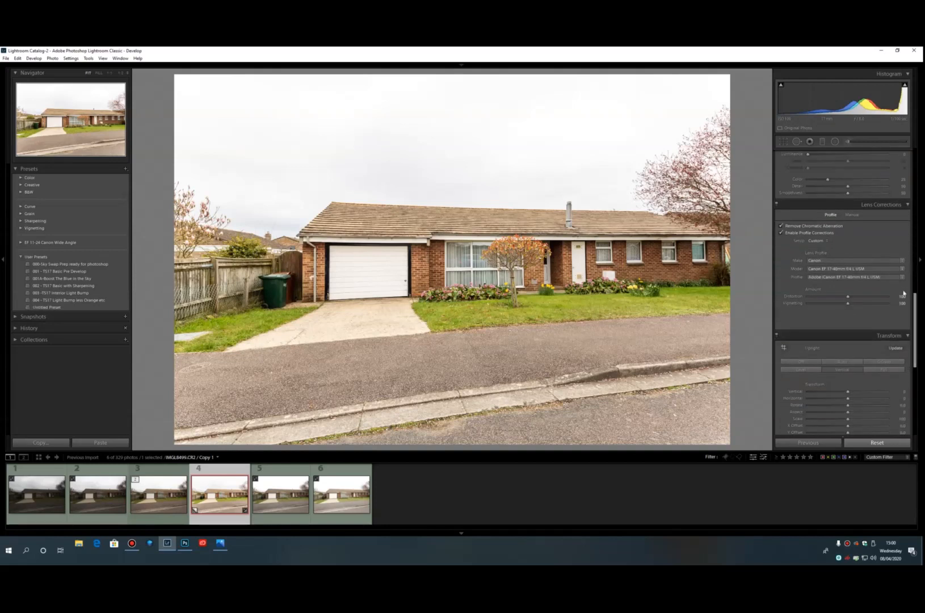
{"action": "left_click_drag", "start_coordinate": [917, 293], "coordinate": [892, 312]}
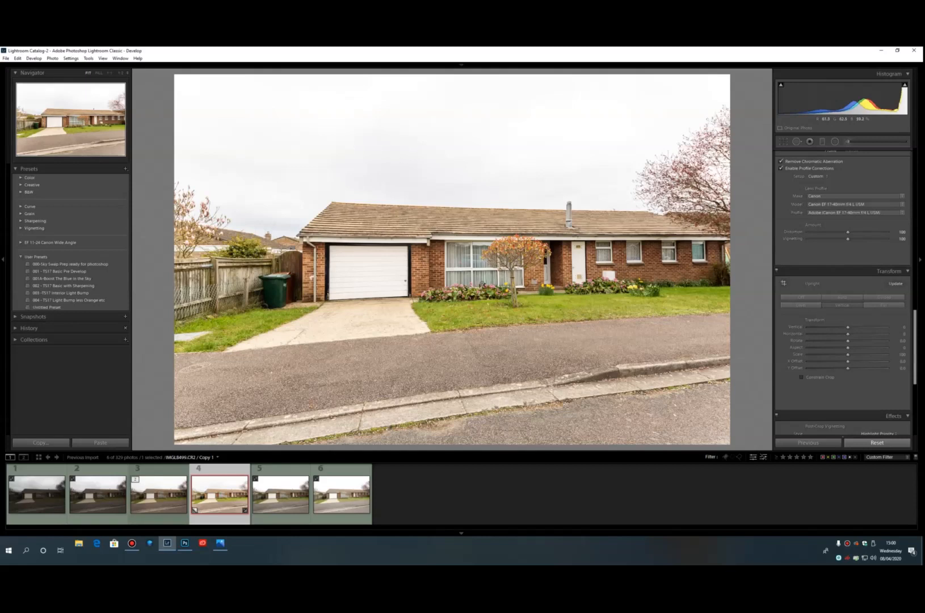
{"action": "right_click", "coordinate": [483, 285]}
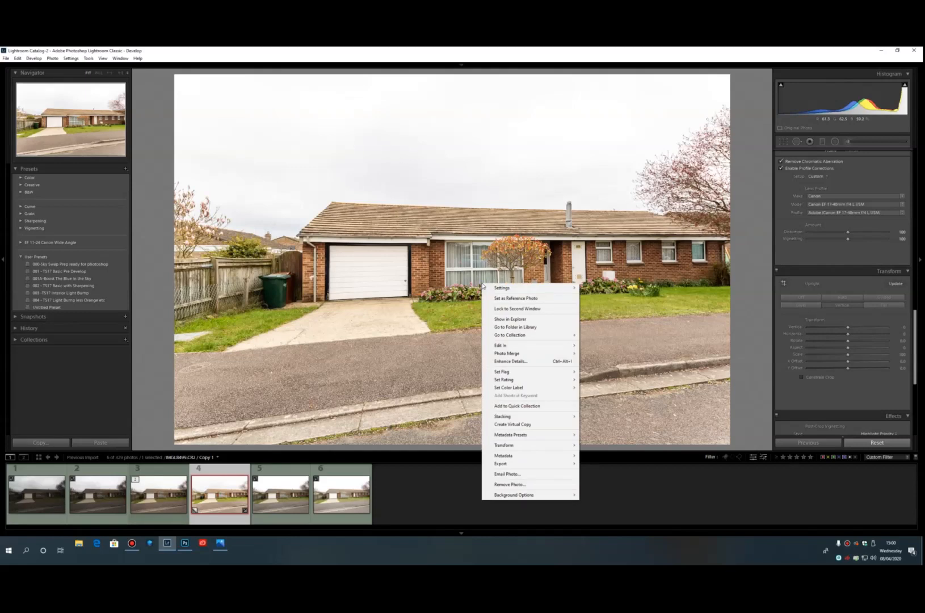
{"action": "mouse_move", "coordinate": [543, 348]}
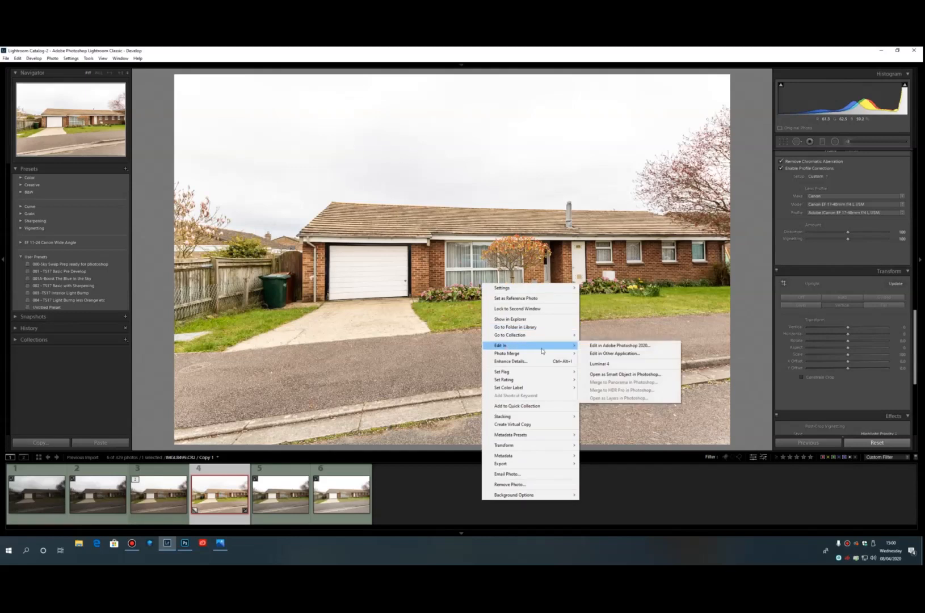
{"action": "left_click", "coordinate": [325, 351]}
{"action": "left_click", "coordinate": [325, 351]}
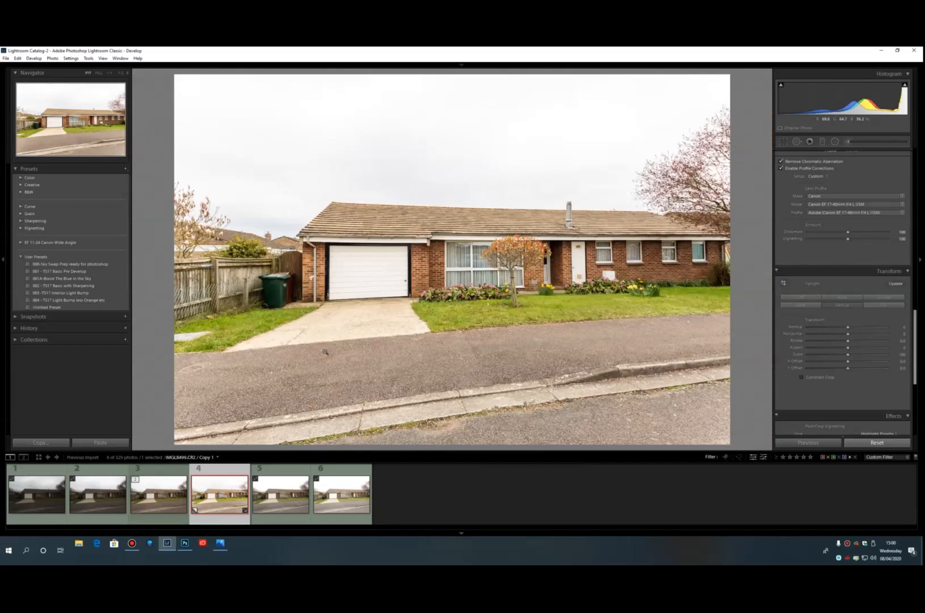
Open the edited house photo from Lightroom in Photoshop for editing
{"action": "key", "text": "alt+p"}
{"action": "key", "text": "e"}
{"action": "key", "text": "Return"}
{"action": "left_click", "coordinate": [184, 545]}
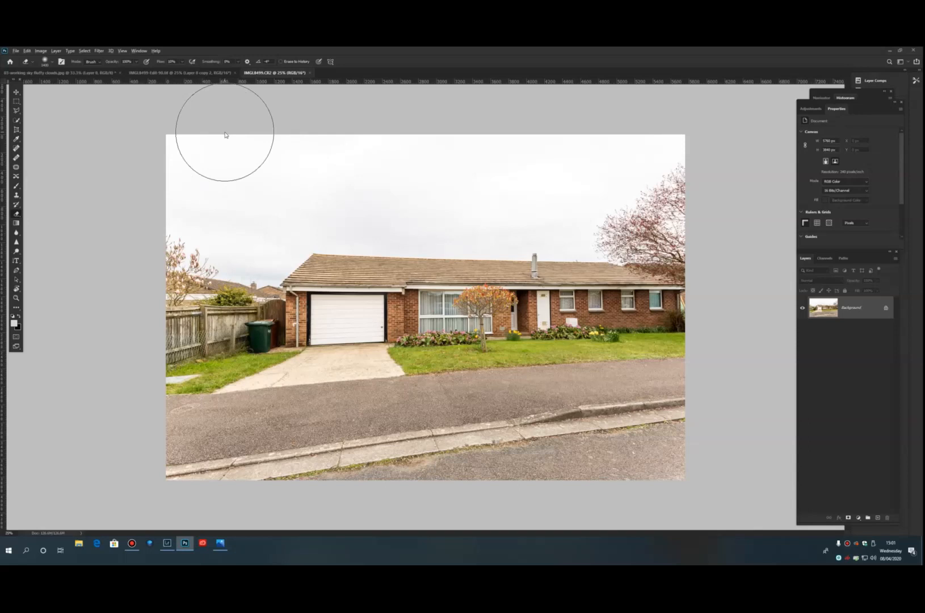
Select the white sky by Color Range using sampled colours, trying a Fuzziness of 200 before settling on 33
{"action": "key", "text": "alt+s"}
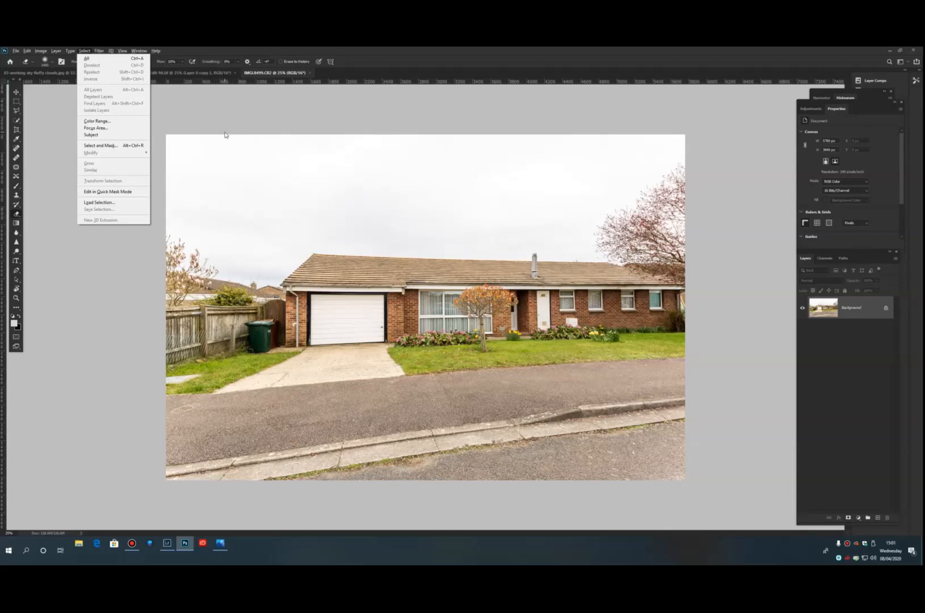
{"action": "key", "text": "c"}
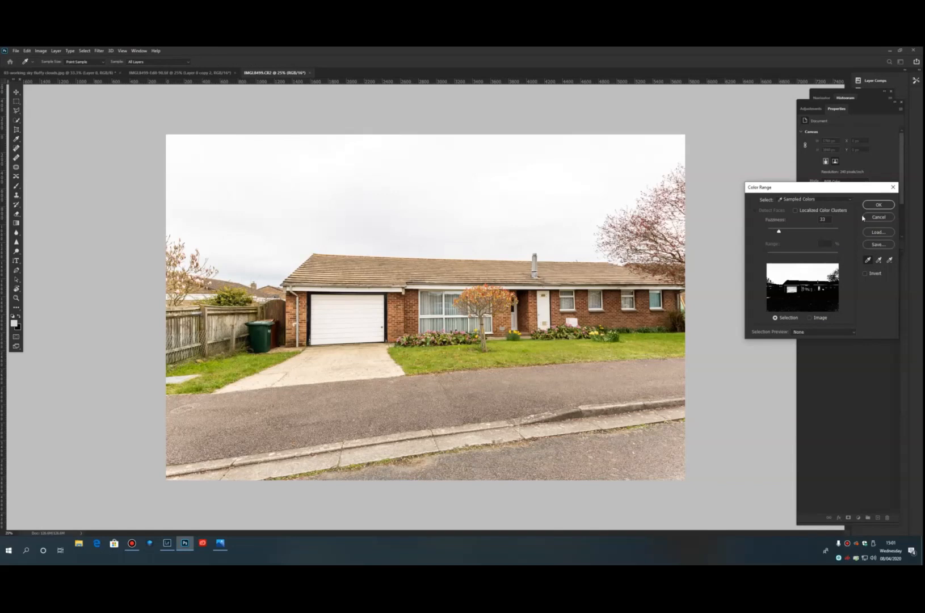
{"action": "left_click_drag", "start_coordinate": [780, 232], "coordinate": [841, 233]}
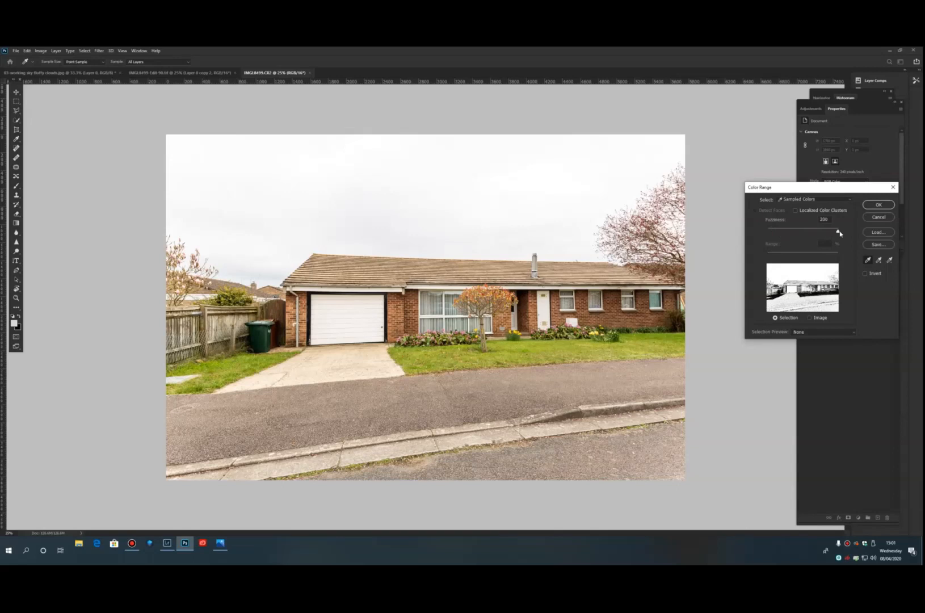
{"action": "left_click_drag", "start_coordinate": [841, 233], "coordinate": [779, 233]}
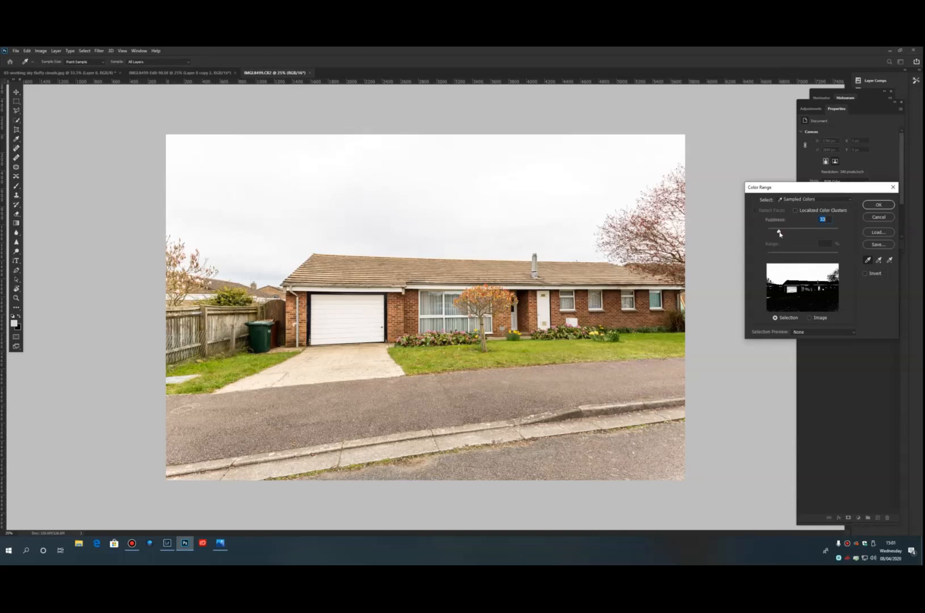
{"action": "left_click", "coordinate": [882, 208]}
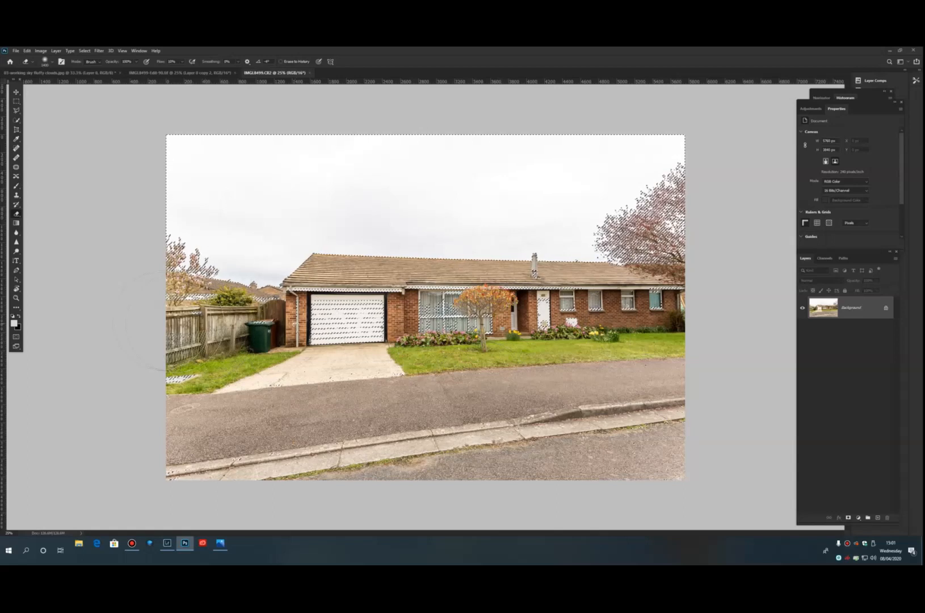
Subtract everything below the roofline, including the garage door and windows, from the sky selection with the Polygonal Lasso
{"action": "key", "text": "l"}
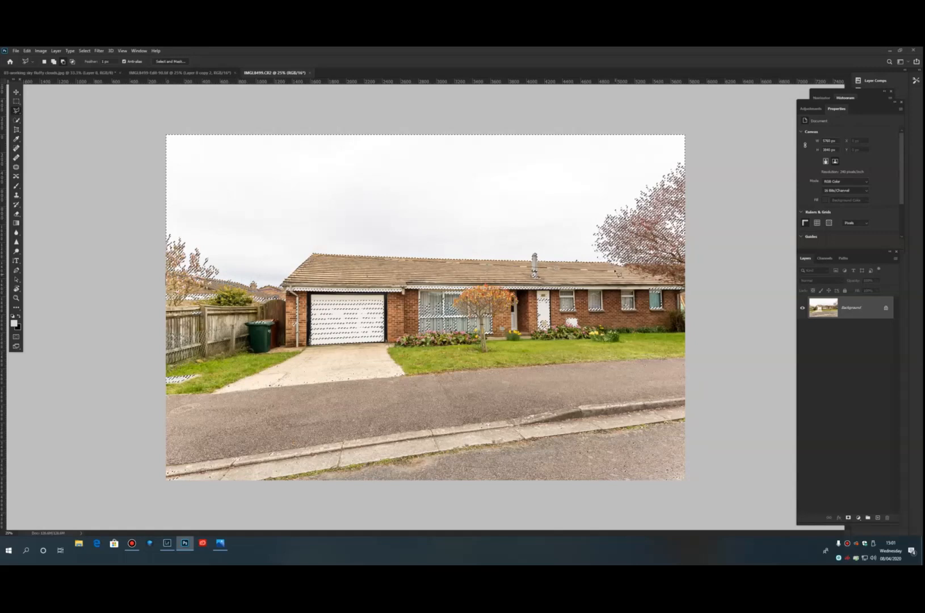
{"action": "left_click", "coordinate": [617, 268]}
{"action": "left_click", "coordinate": [700, 268]}
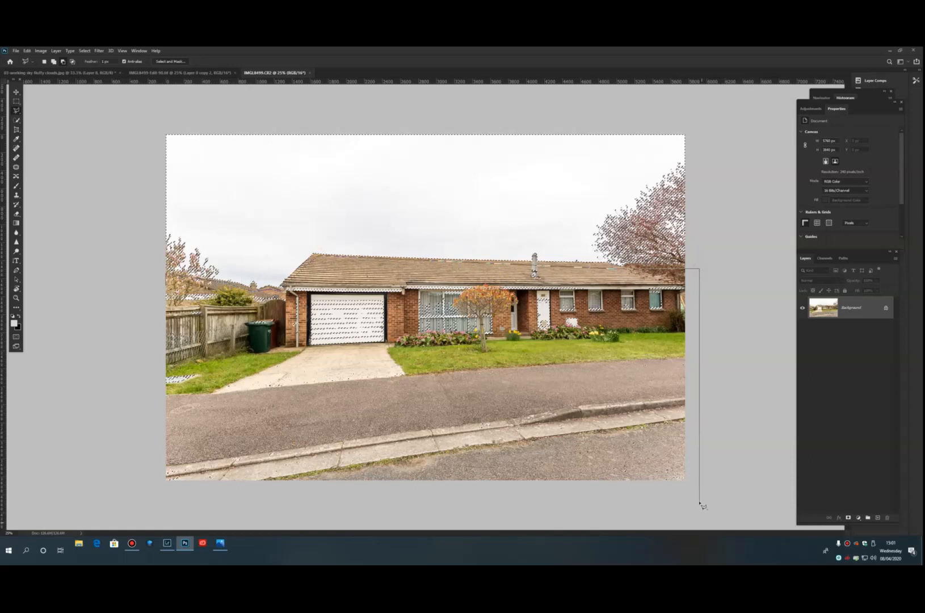
{"action": "left_click", "coordinate": [700, 498]}
{"action": "left_click", "coordinate": [111, 487]}
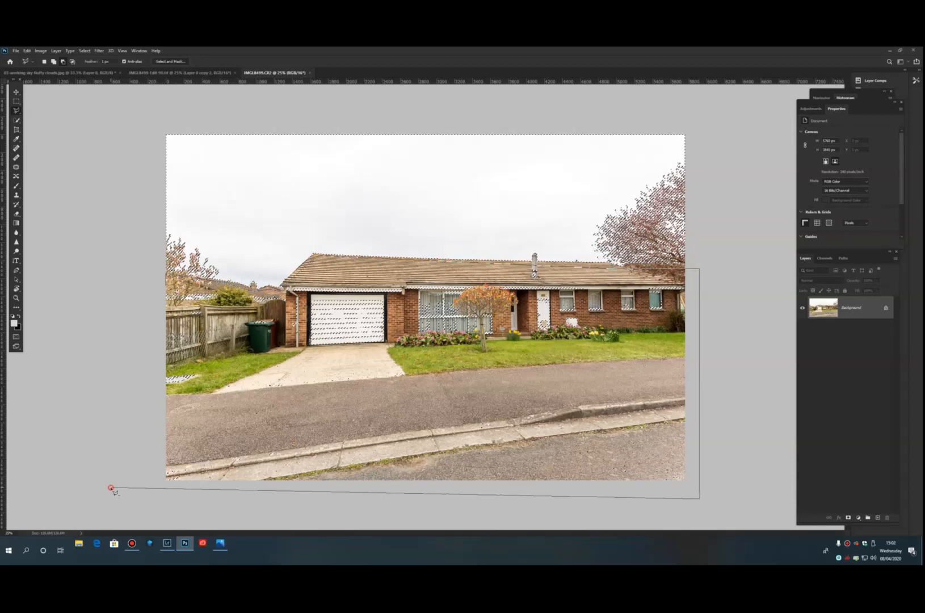
{"action": "left_click", "coordinate": [103, 259]}
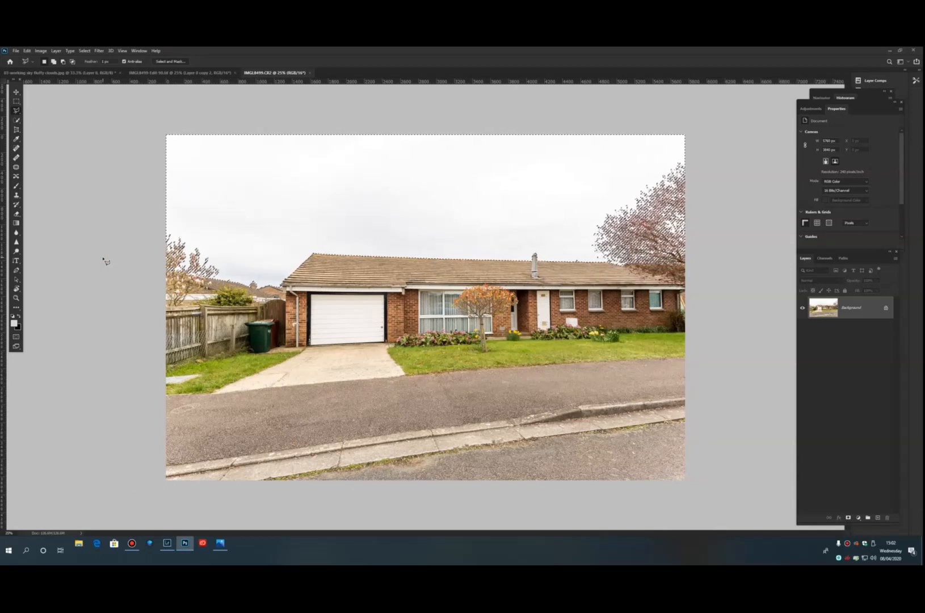
Expand the sky selection by a few pixels, without applying the effect at the canvas bounds
{"action": "left_click", "coordinate": [89, 53]}
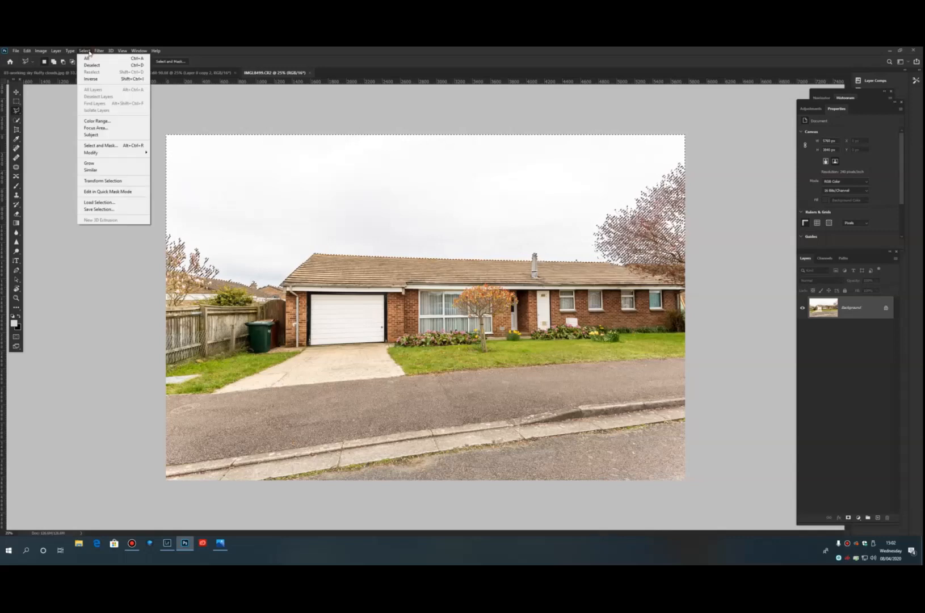
{"action": "mouse_move", "coordinate": [101, 150]}
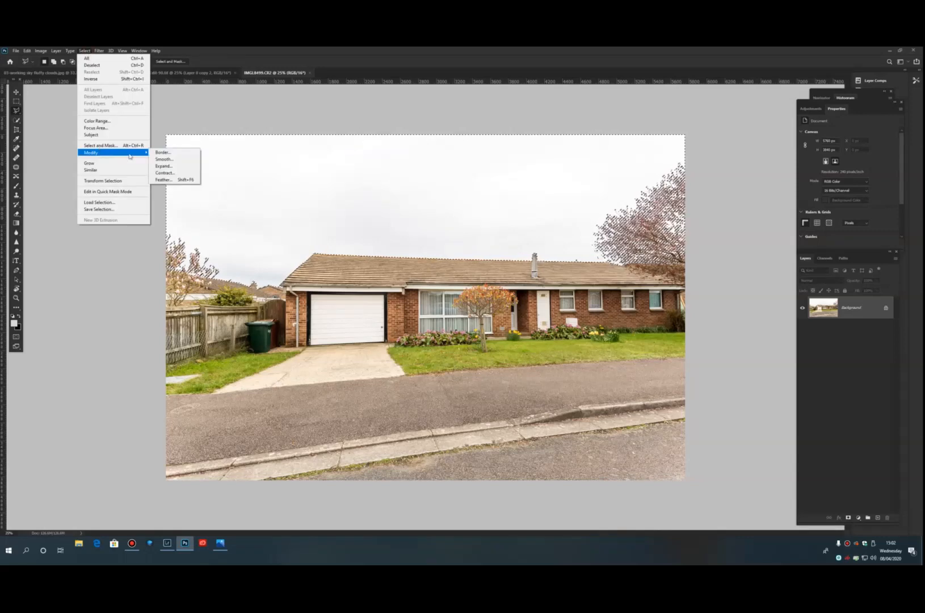
{"action": "left_click", "coordinate": [164, 165]}
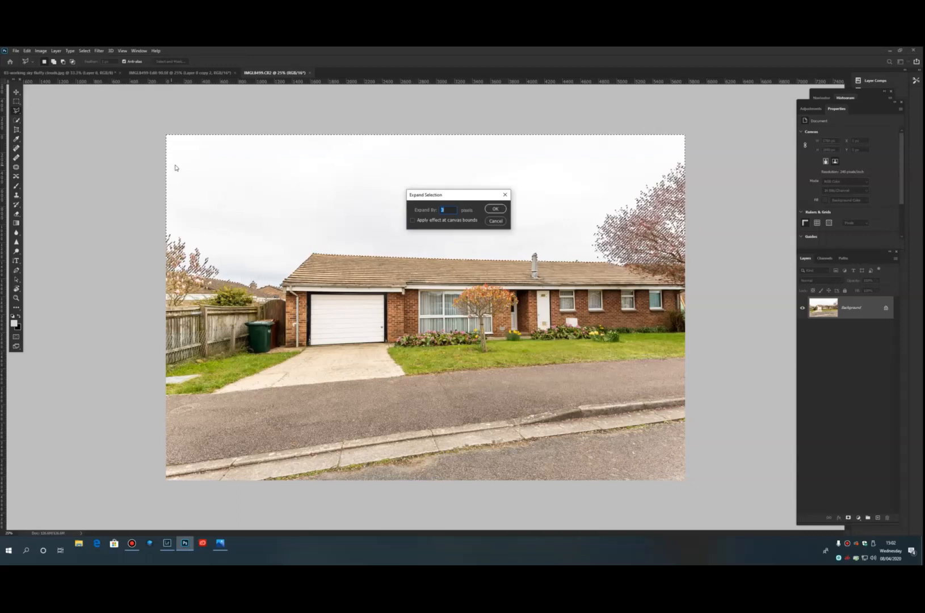
{"action": "left_click", "coordinate": [502, 208]}
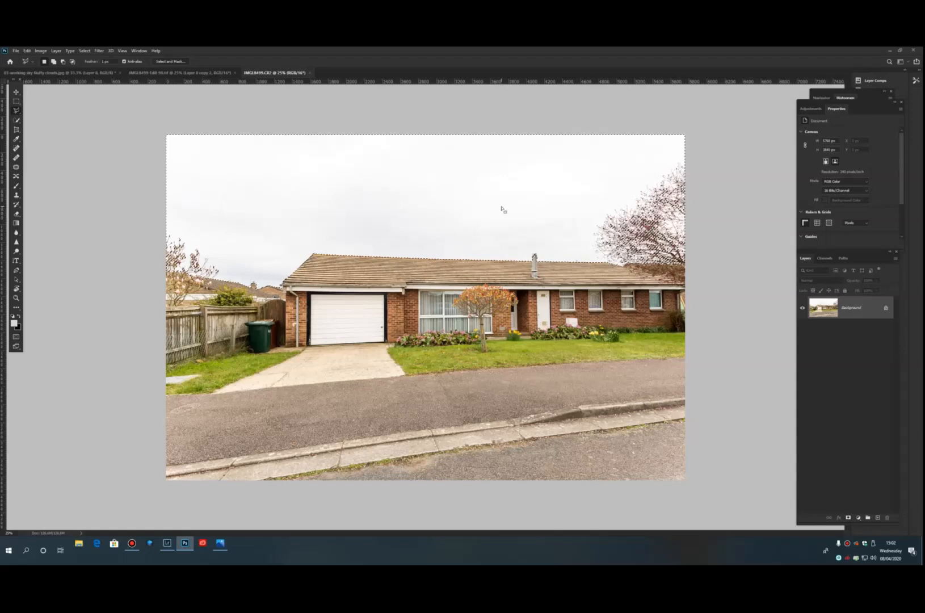
Add a layer mask to the house photo that hides the selected sky, and duplicate the masked layer twice
{"action": "left_click", "coordinate": [849, 519]}
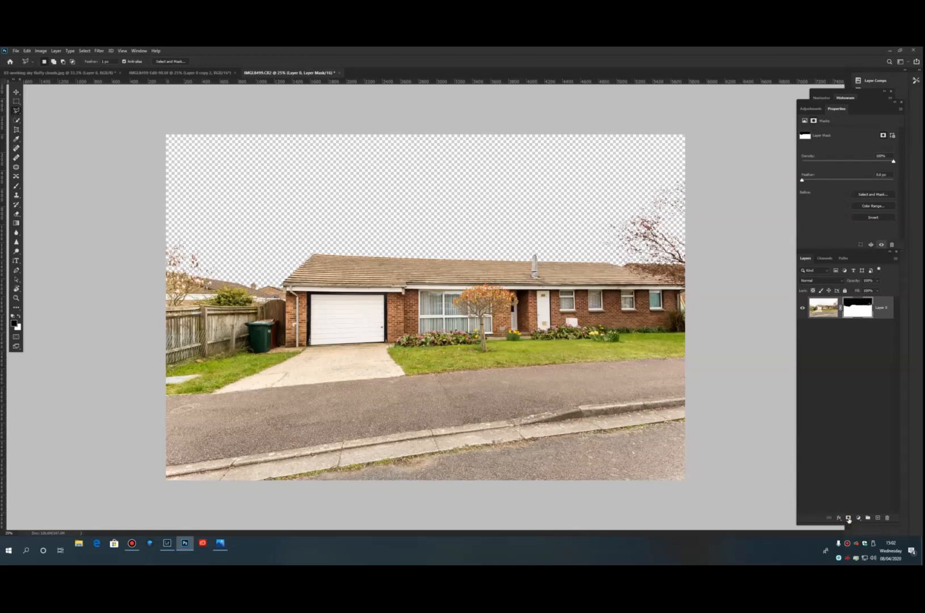
{"action": "key", "text": "ctrl+z"}
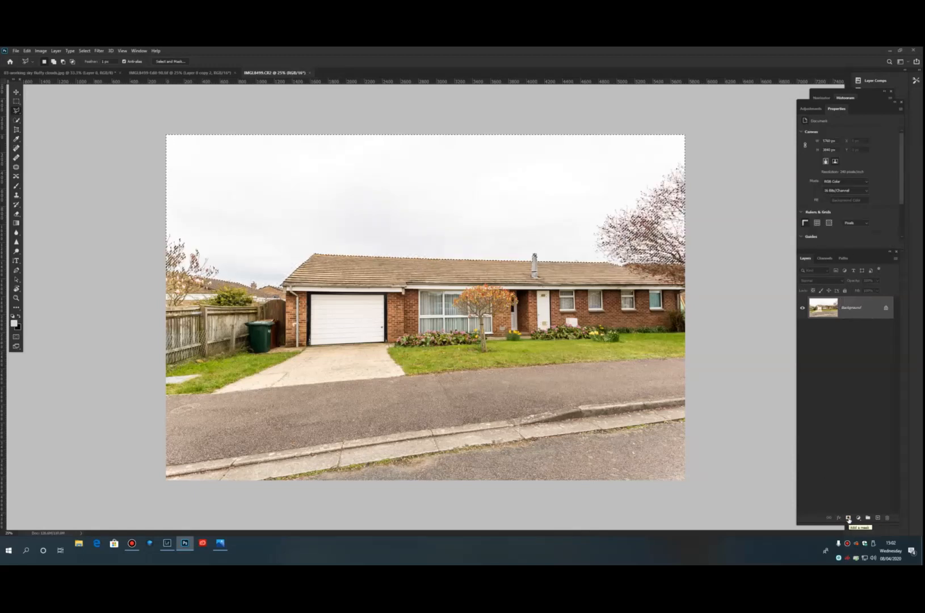
{"action": "key", "text": "alt+l"}
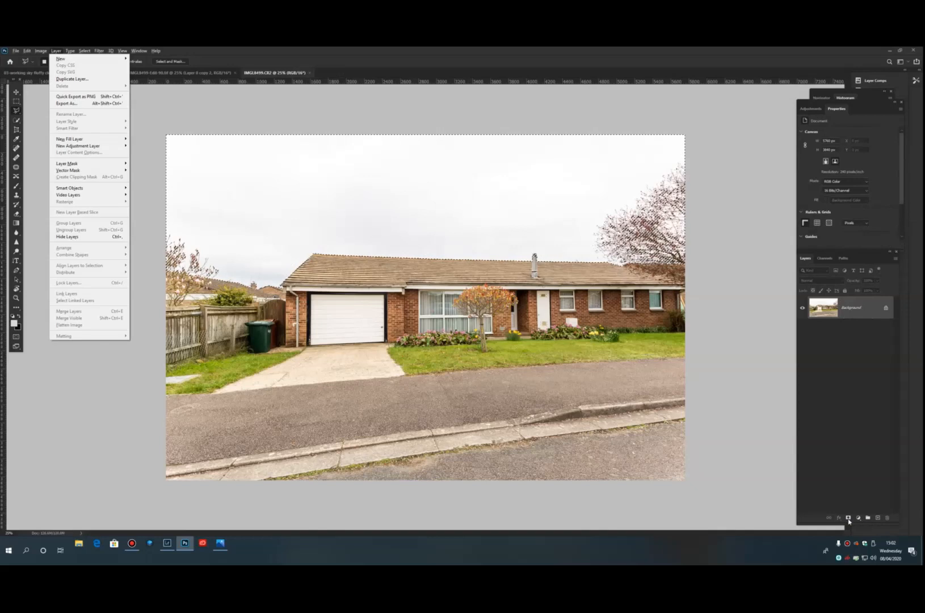
{"action": "key", "text": "m"}
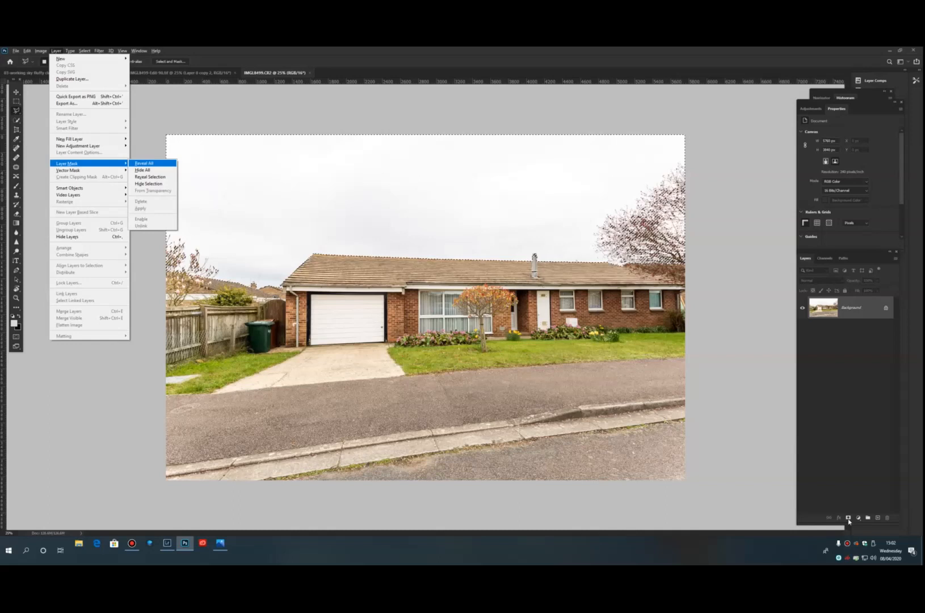
{"action": "key", "text": "v"}
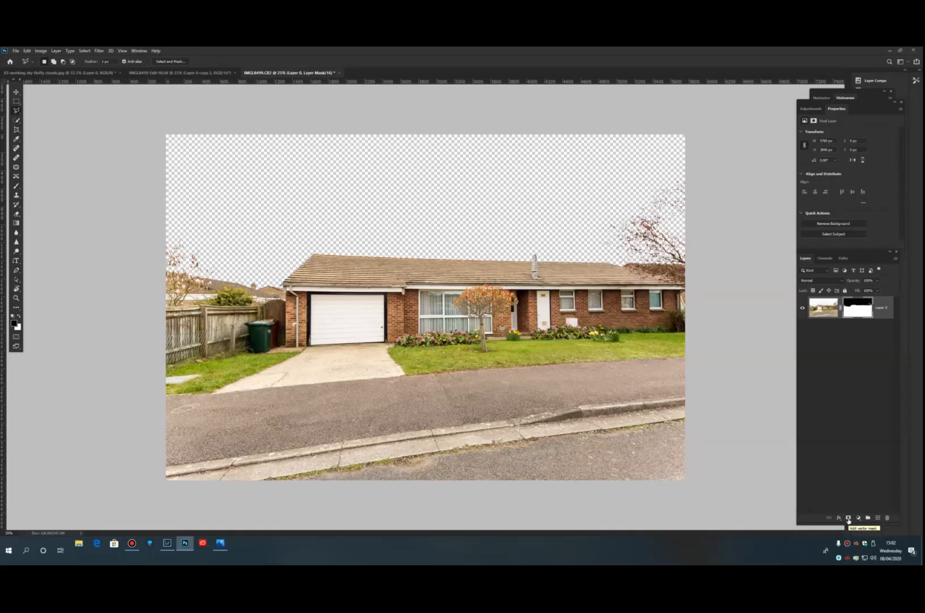
{"action": "key", "text": "ctrl+j"}
{"action": "key", "text": "ctrl+j"}
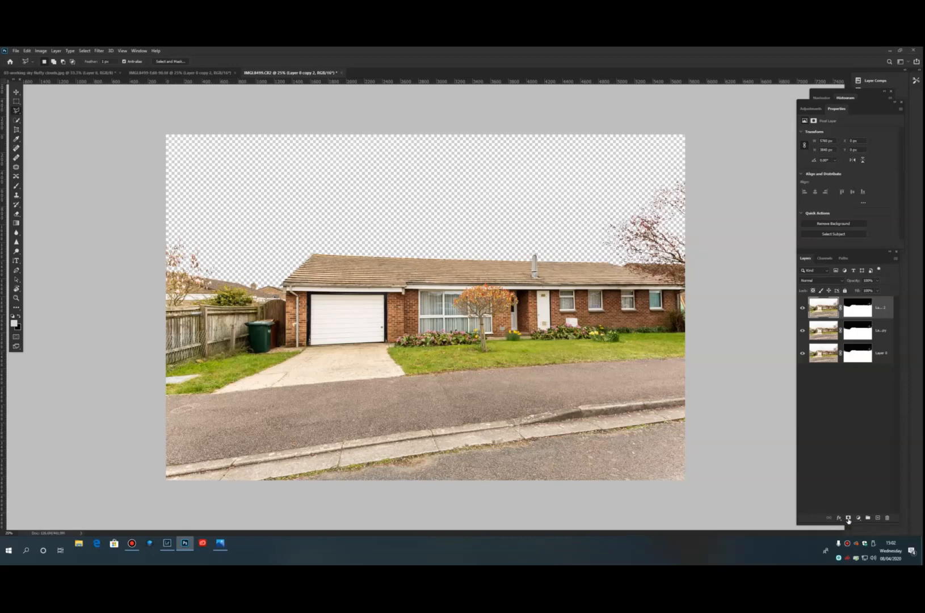
Create a new layer above the house layers and paste the blue cloudy sky picture
{"action": "key", "text": "shift+ctrl+n"}
{"action": "key", "text": "Return"}
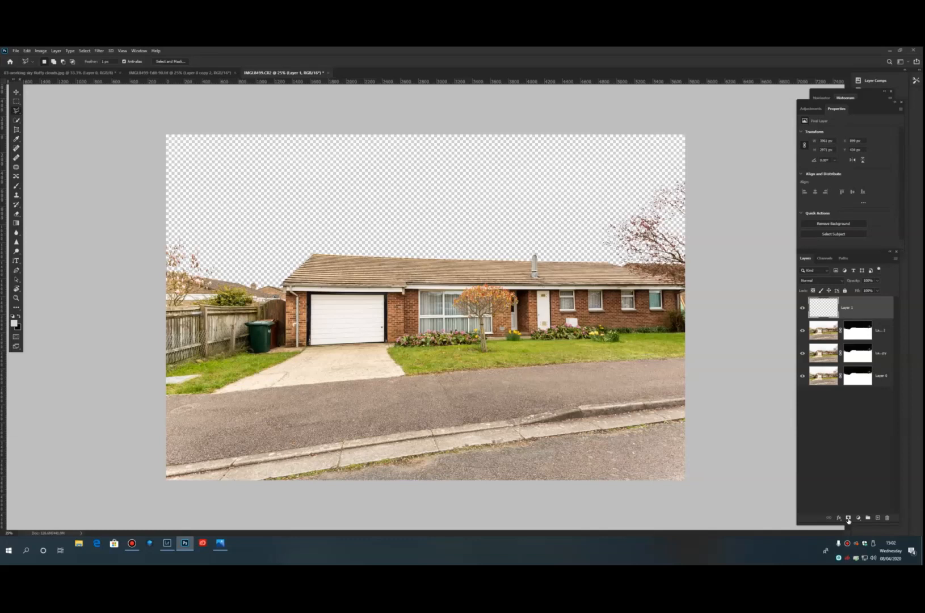
{"action": "key", "text": "ctrl+v"}
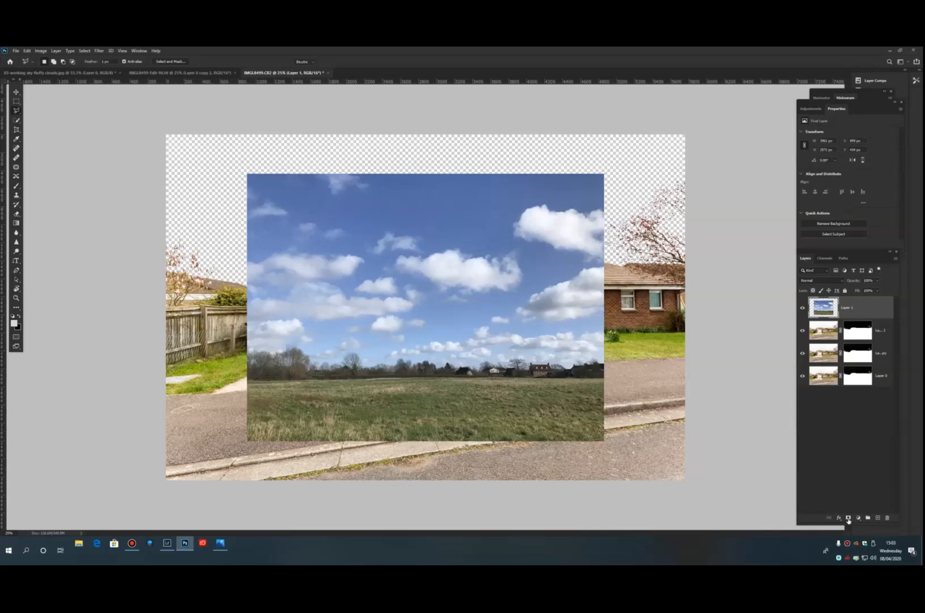
Enlarge the pasted sky picture to cover the whole canvas, and move its layer directly above the bottom house layer
{"action": "key", "text": "ctrl+t"}
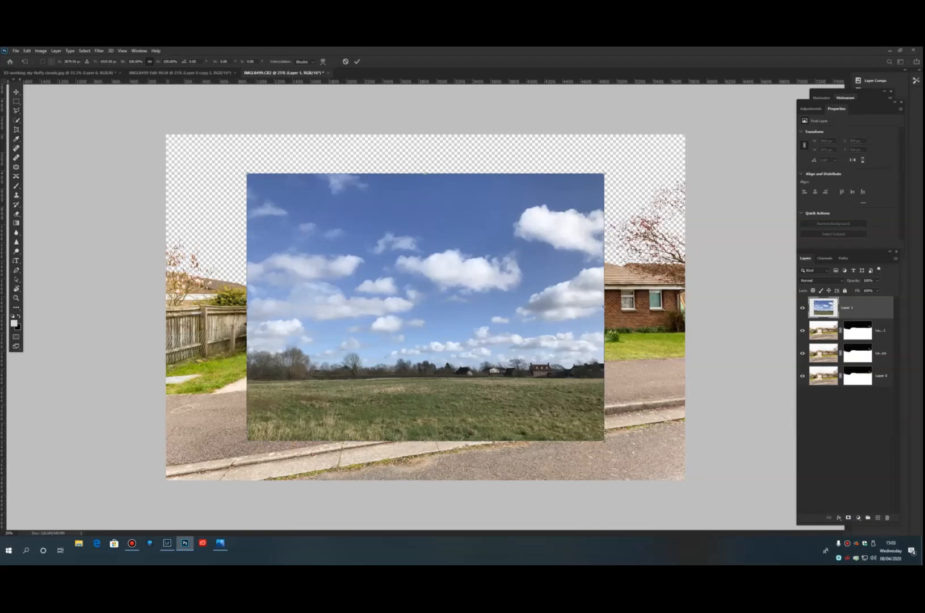
{"action": "left_click_drag", "start_coordinate": [605, 172], "coordinate": [693, 107]}
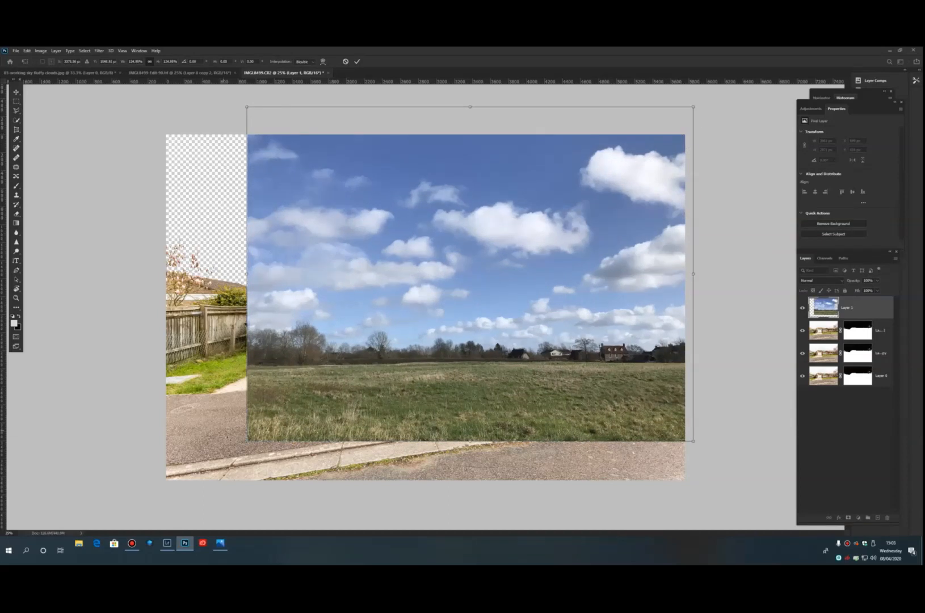
{"action": "left_click_drag", "start_coordinate": [247, 441], "coordinate": [140, 505]}
{"action": "mouse_move", "coordinate": [302, 410]}
{"action": "left_mouse_down"}
{"action": "mouse_move", "coordinate": [307, 372]}
{"action": "mouse_move", "coordinate": [306, 424]}
{"action": "mouse_move", "coordinate": [315, 406]}
{"action": "left_mouse_up"}
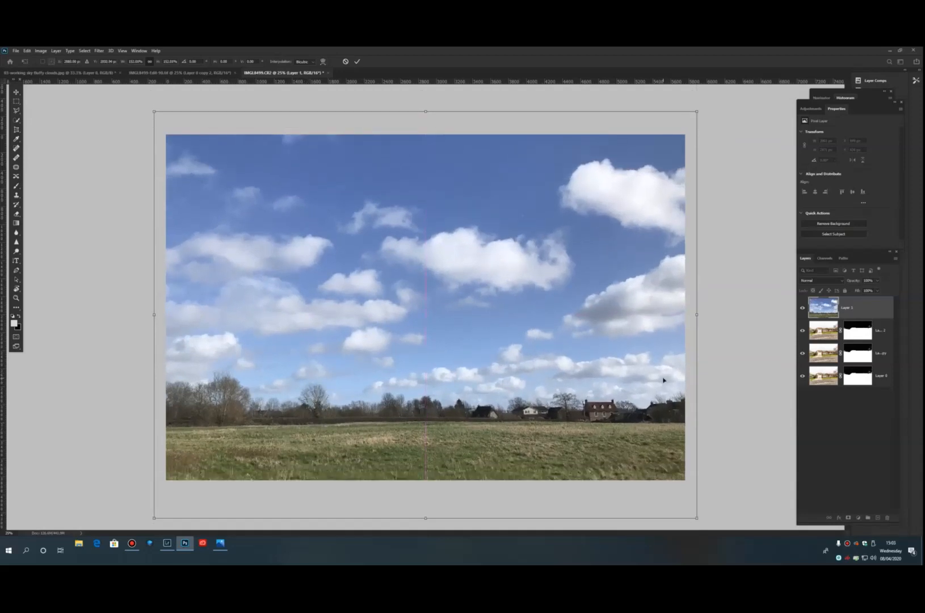
{"action": "key", "text": "Return"}
{"action": "key", "text": "l"}
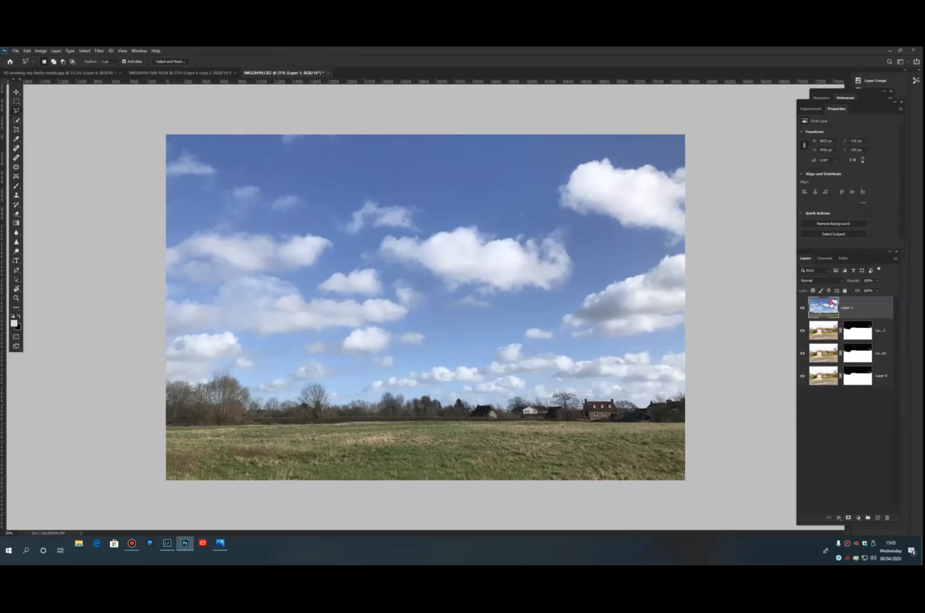
{"action": "left_click_drag", "start_coordinate": [832, 305], "coordinate": [836, 365]}
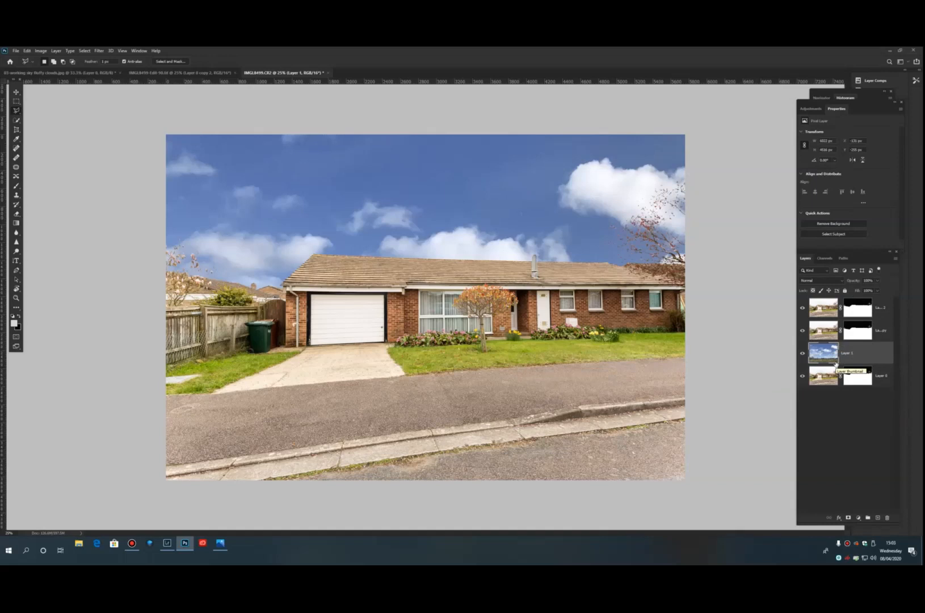
Move the bottom house layer's mask to the sky layer, and invert the masks of the sky layer and the lower house copy
{"action": "left_click", "coordinate": [861, 377]}
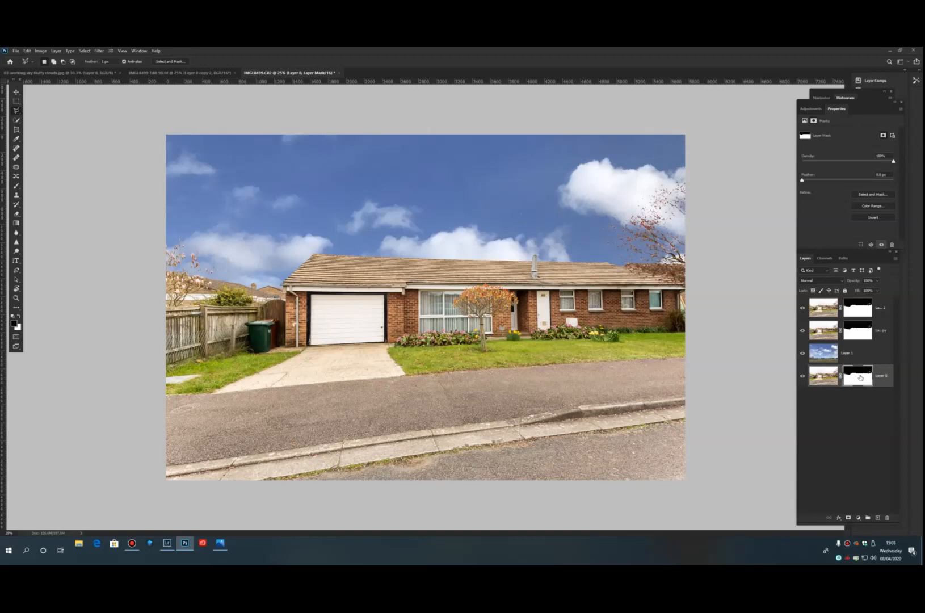
{"action": "left_click_drag", "start_coordinate": [861, 377], "coordinate": [863, 355]}
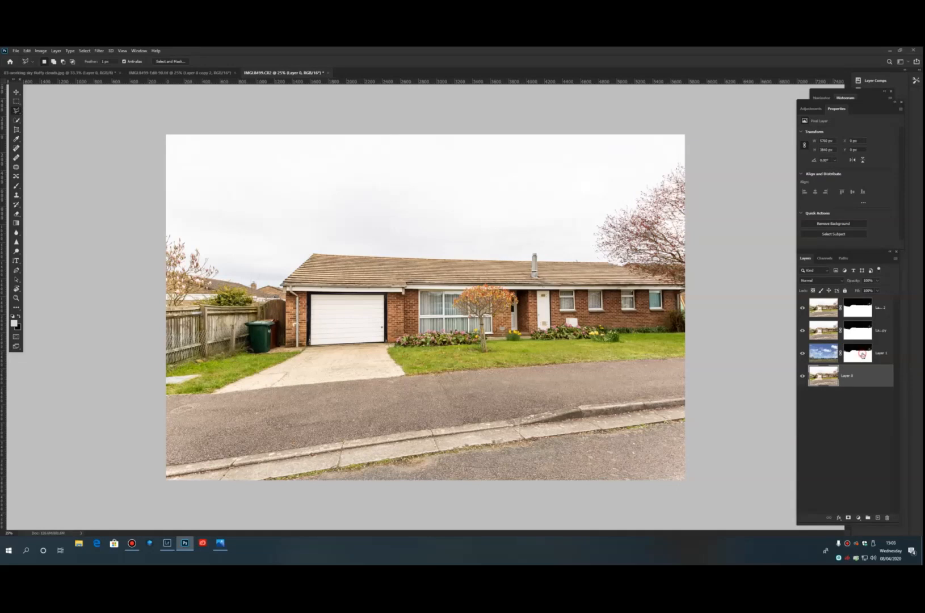
{"action": "left_click", "coordinate": [863, 355]}
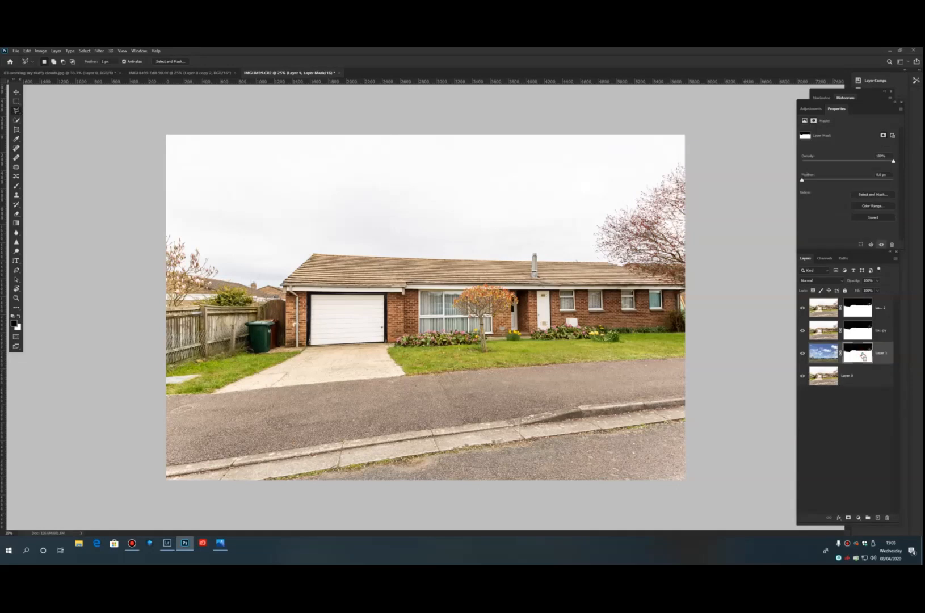
{"action": "key", "text": "ctrl+i"}
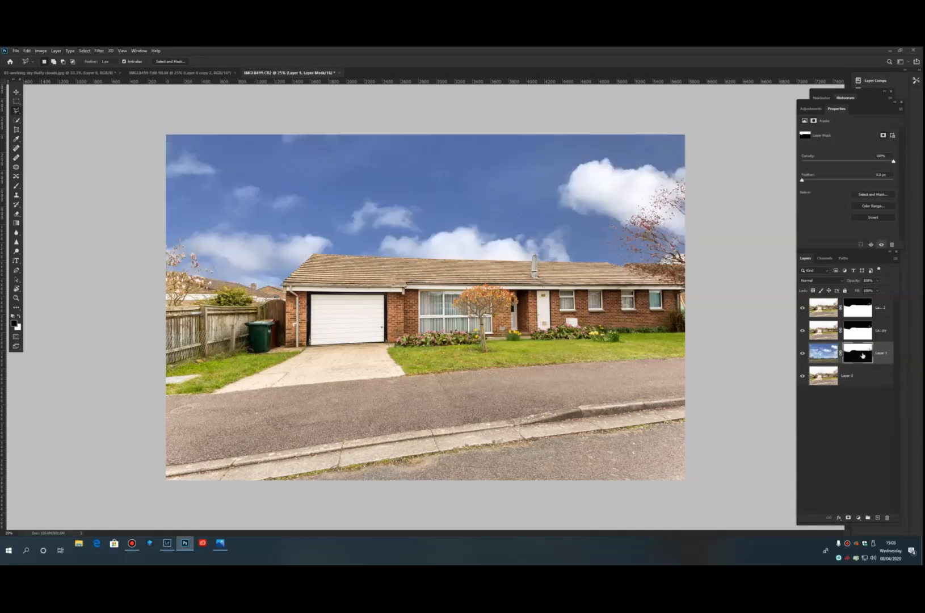
{"action": "left_click", "coordinate": [862, 333]}
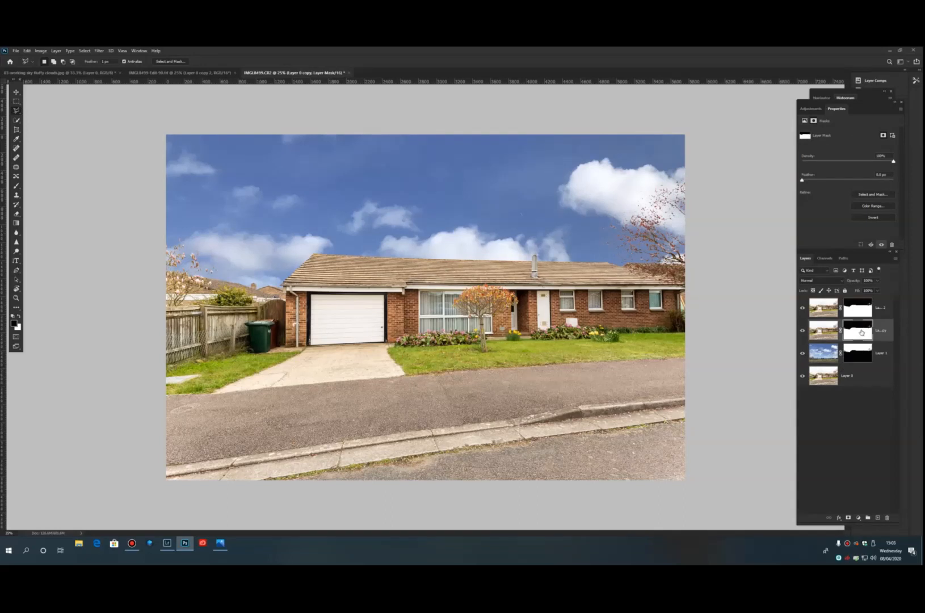
{"action": "key", "text": "ctrl+i"}
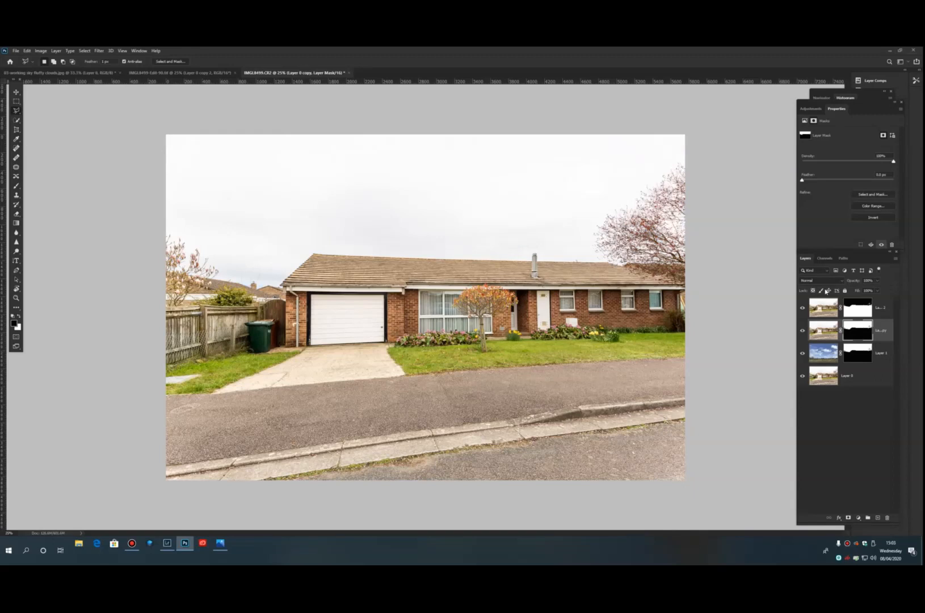
Isolate the top house layer, the lower house copy and the blue sky layer to inspect what each mask reveals
{"action": "left_click_drag", "start_coordinate": [804, 311], "coordinate": [806, 381]}
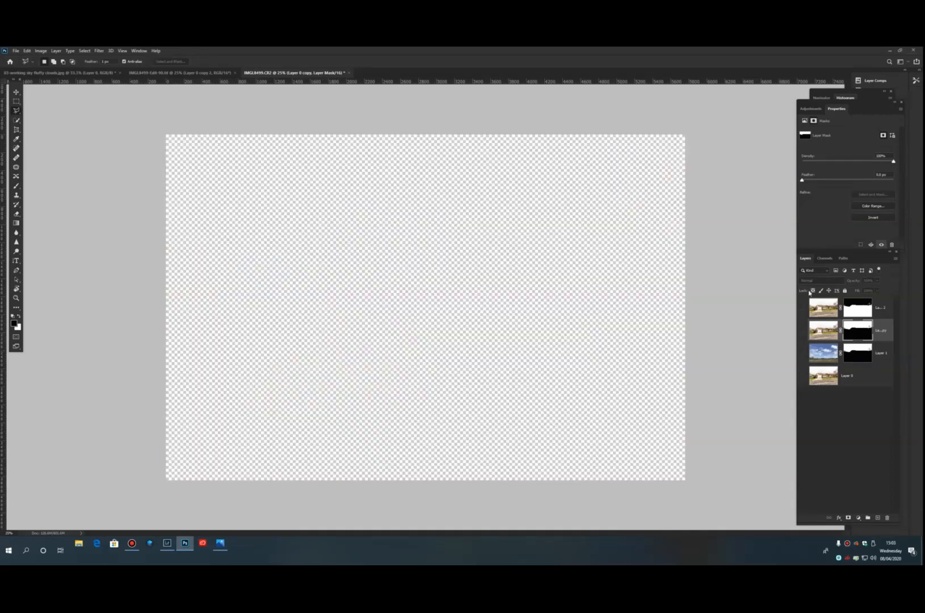
{"action": "left_click", "coordinate": [802, 309]}
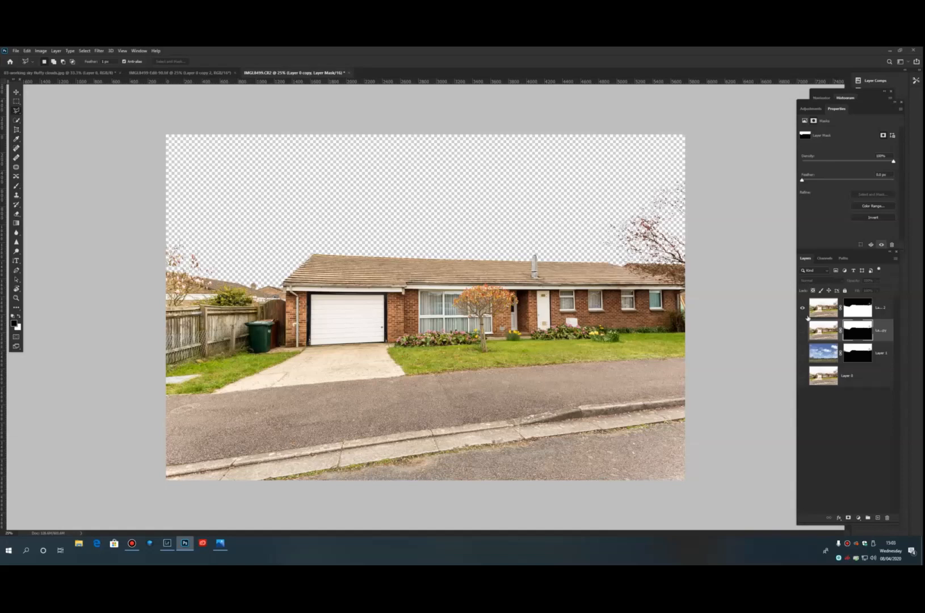
{"action": "left_click", "coordinate": [804, 334]}
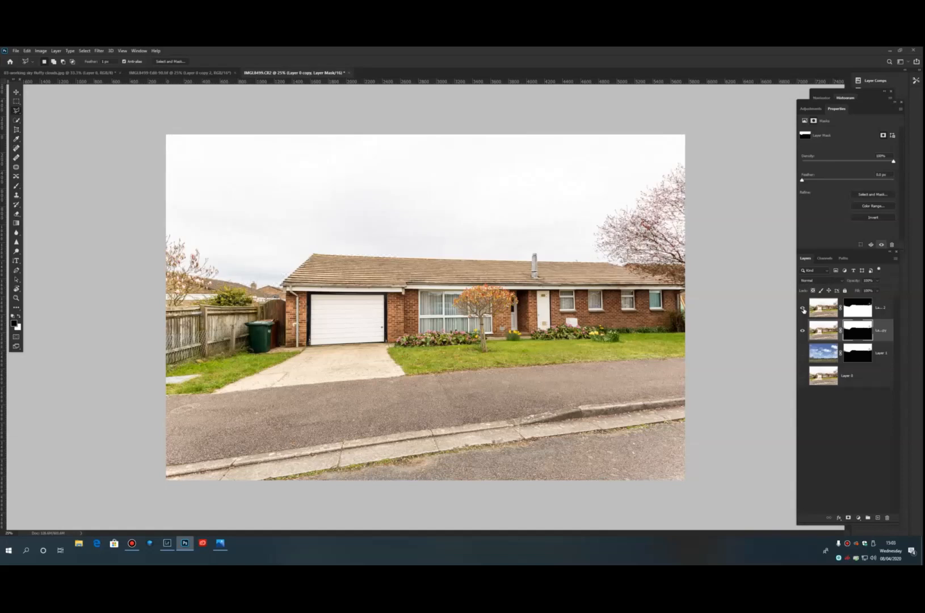
{"action": "left_click", "coordinate": [804, 308]}
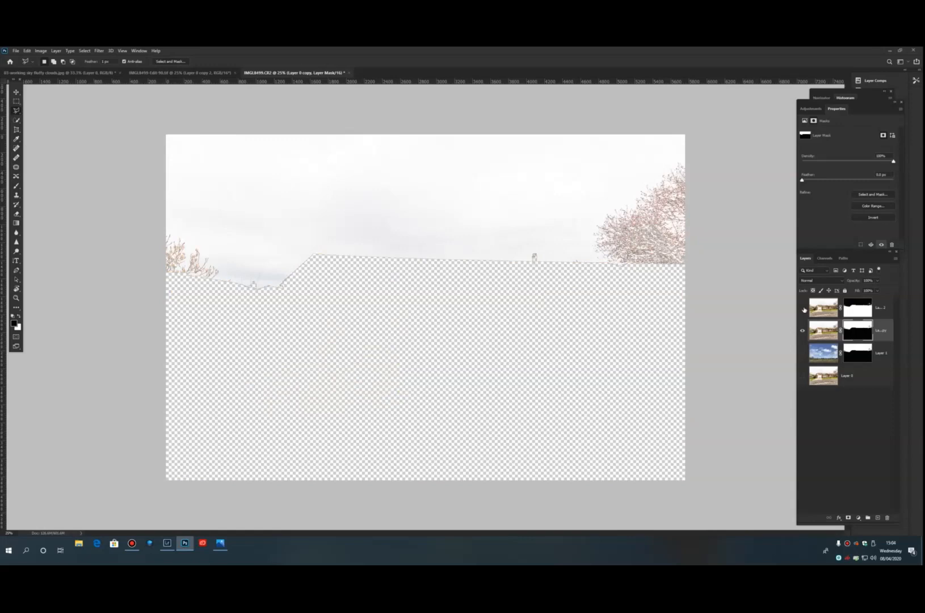
{"action": "mouse_move", "coordinate": [878, 283]}
{"action": "left_mouse_down"}
{"action": "mouse_move", "coordinate": [843, 291]}
{"action": "mouse_move", "coordinate": [886, 292]}
{"action": "left_mouse_up"}
{"action": "left_click", "coordinate": [804, 354]}
{"action": "left_click", "coordinate": [803, 332]}
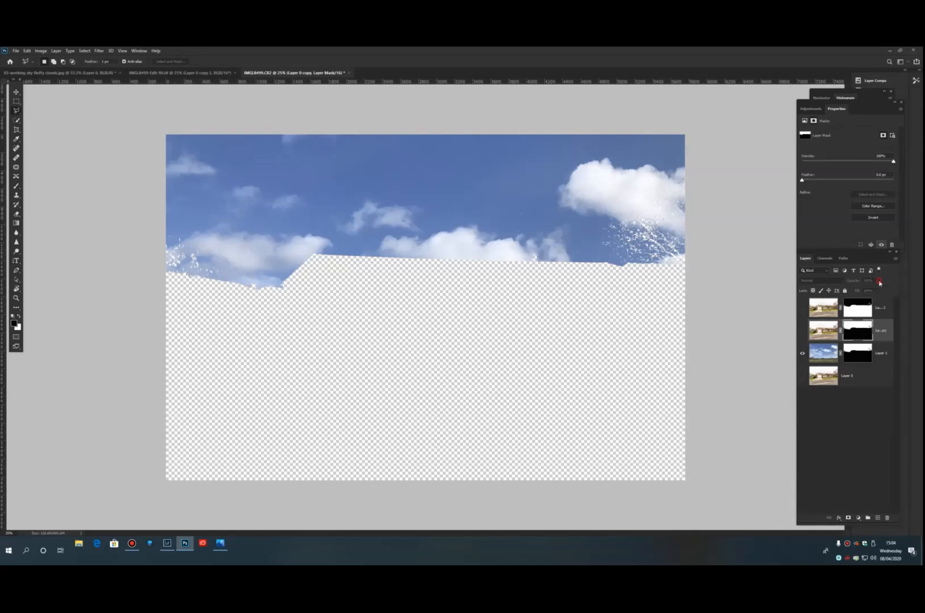
Compare the bottom house photo with and without the masked blue sky layer, and show all layers again
{"action": "key", "text": "alt+bracketleft"}
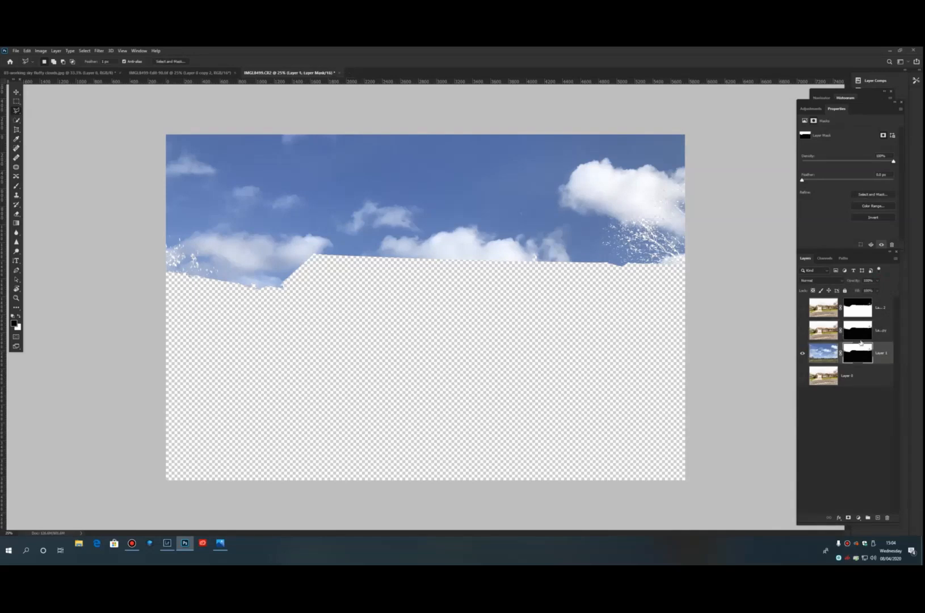
{"action": "left_click", "coordinate": [878, 280]}
{"action": "mouse_move", "coordinate": [879, 290]}
{"action": "left_mouse_down"}
{"action": "mouse_move", "coordinate": [816, 291]}
{"action": "mouse_move", "coordinate": [885, 292]}
{"action": "left_mouse_up"}
{"action": "left_click", "coordinate": [803, 377]}
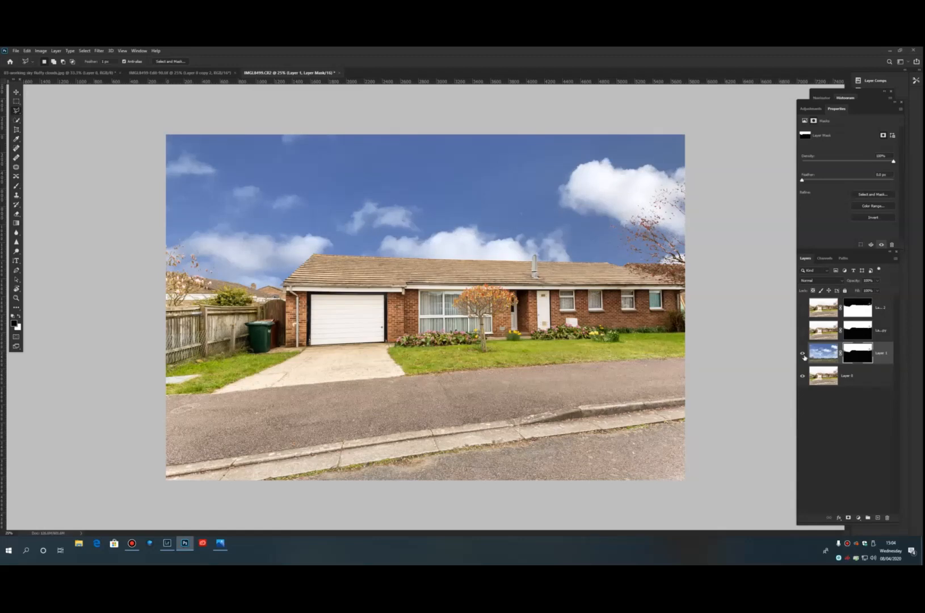
{"action": "left_click", "coordinate": [803, 355]}
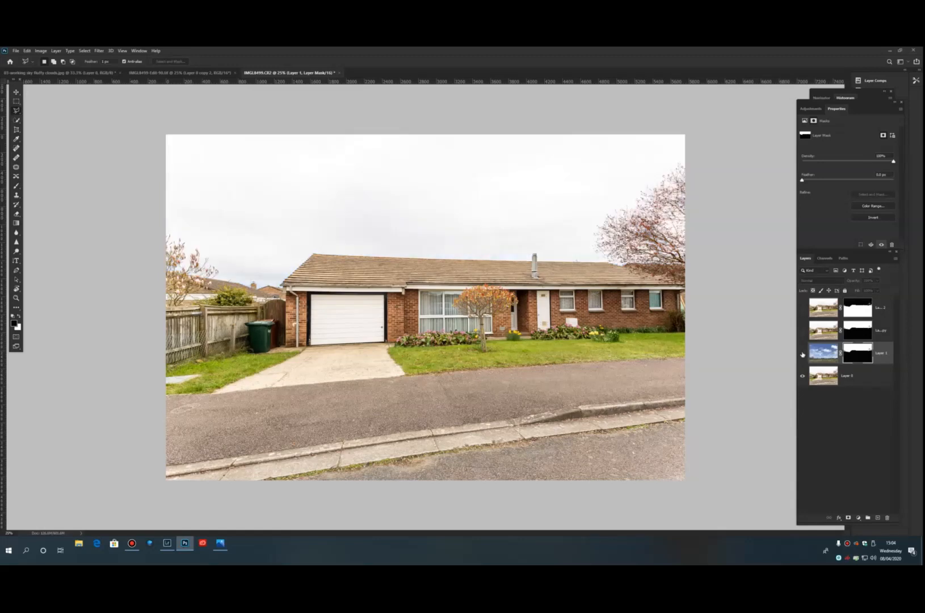
{"action": "left_click_drag", "start_coordinate": [802, 354], "coordinate": [803, 307]}
Set the opacity of the lower house copy, which holds the original sky, to 40%
{"action": "left_click", "coordinate": [859, 331]}
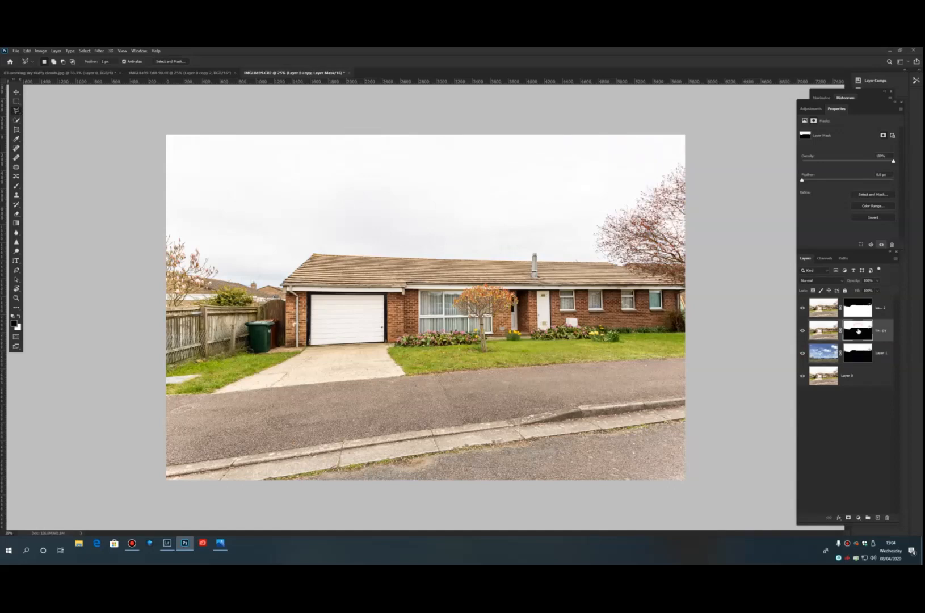
{"action": "left_click", "coordinate": [877, 280]}
{"action": "left_click_drag", "start_coordinate": [879, 289], "coordinate": [860, 290]}
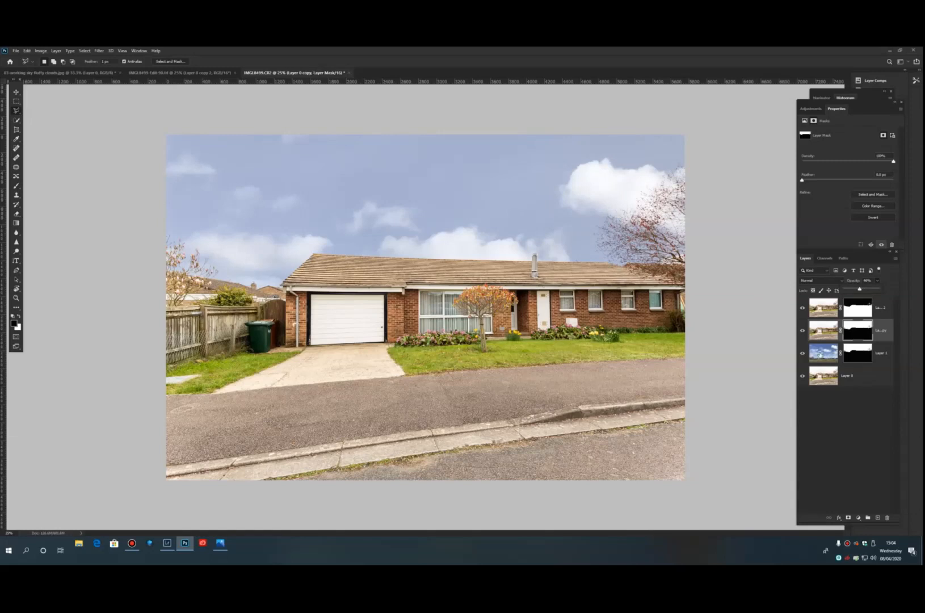
Merge all visible layers into a single layer and save the edited house photo
{"action": "left_click", "coordinate": [820, 355]}
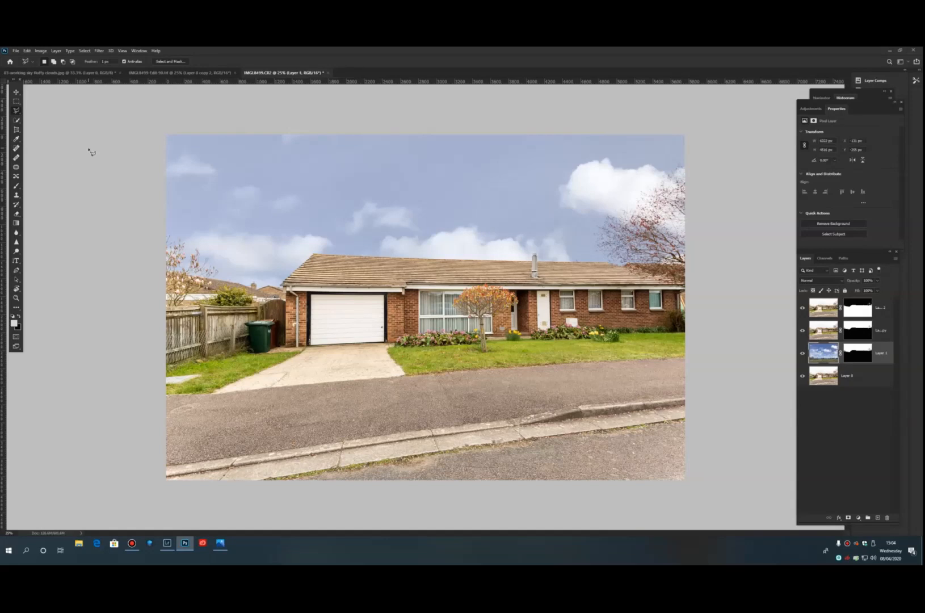
{"action": "key", "text": "e"}
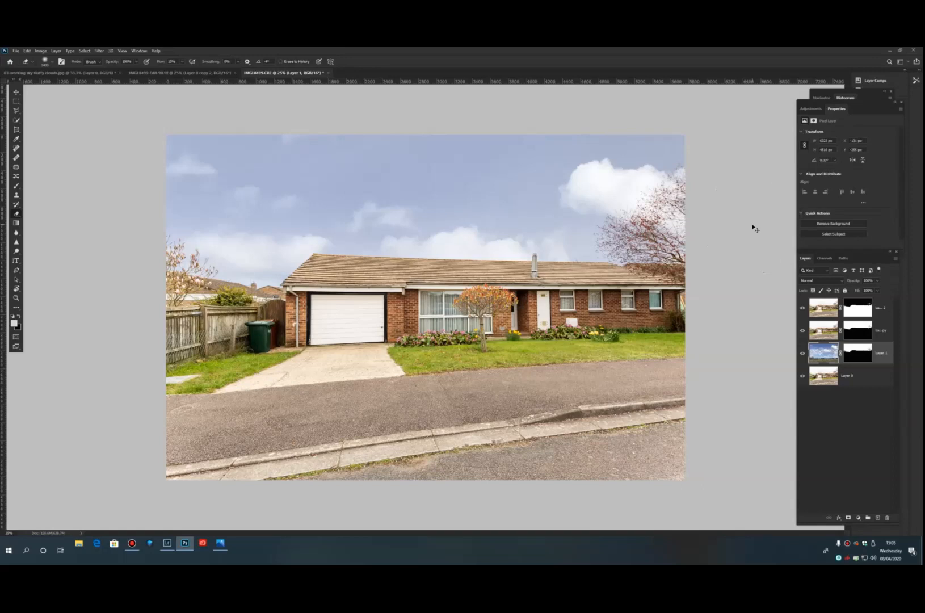
{"action": "key", "text": "ctrl+shift+e"}
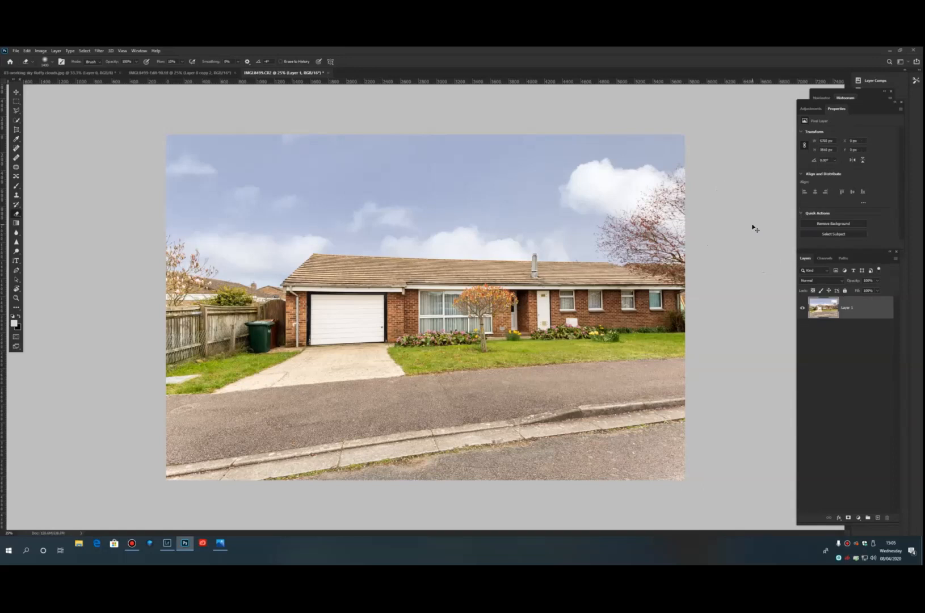
{"action": "key", "text": "ctrl+s"}
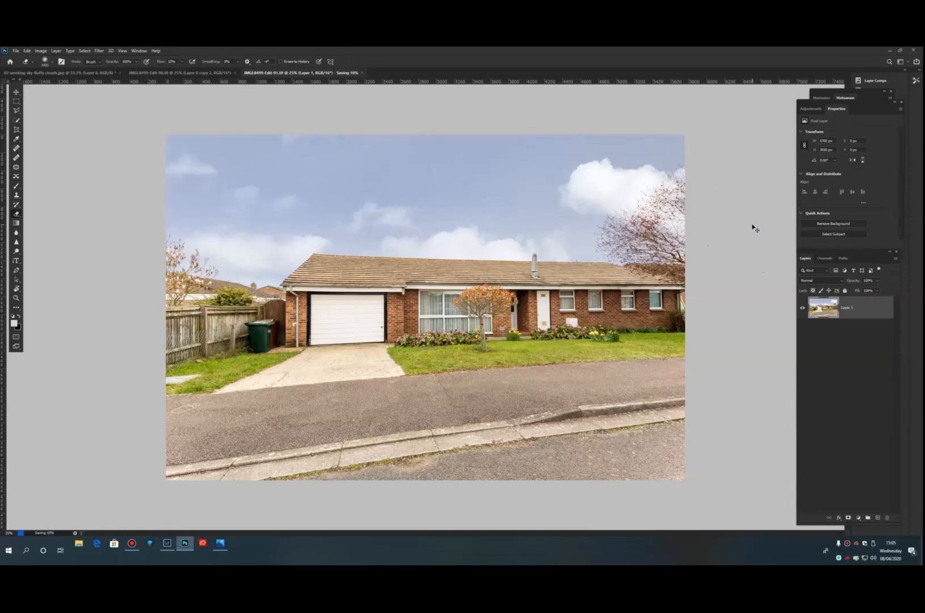
Switch to Lightroom and raise the Blue saturation of the edited house photo
{"action": "left_click", "coordinate": [168, 547]}
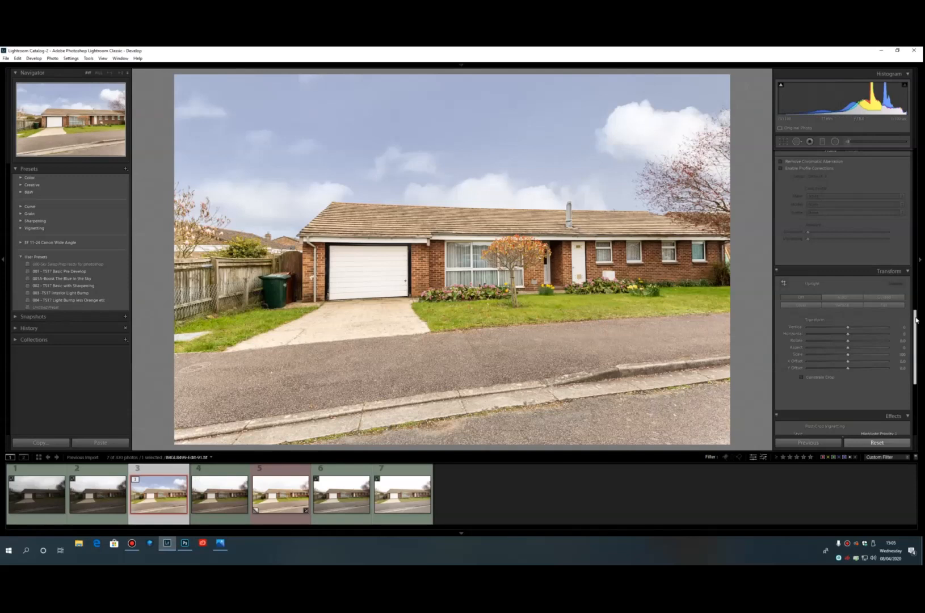
{"action": "left_click_drag", "start_coordinate": [915, 314], "coordinate": [911, 146]}
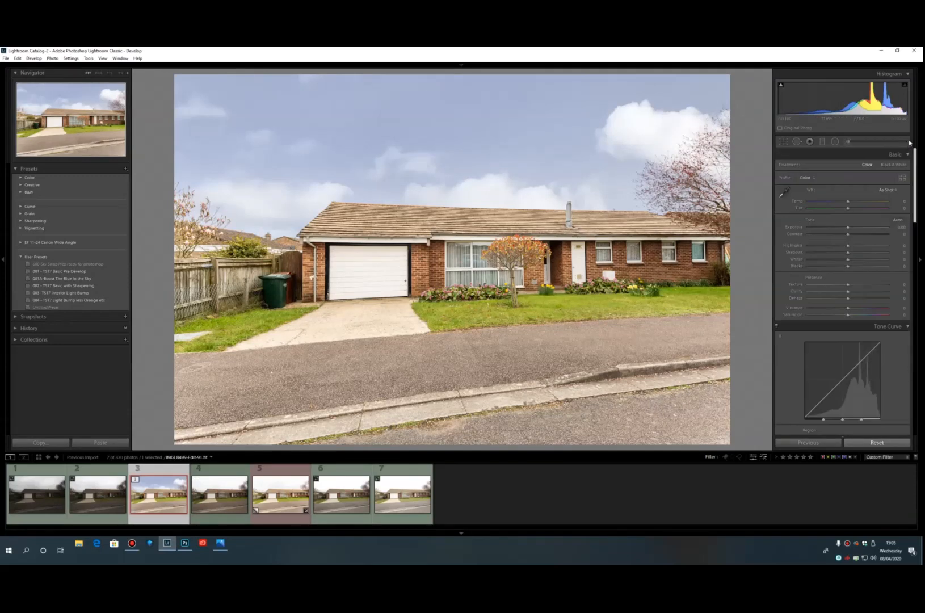
{"action": "scroll", "coordinate": [903, 170], "scroll_direction": "down", "scroll_amount": 3}
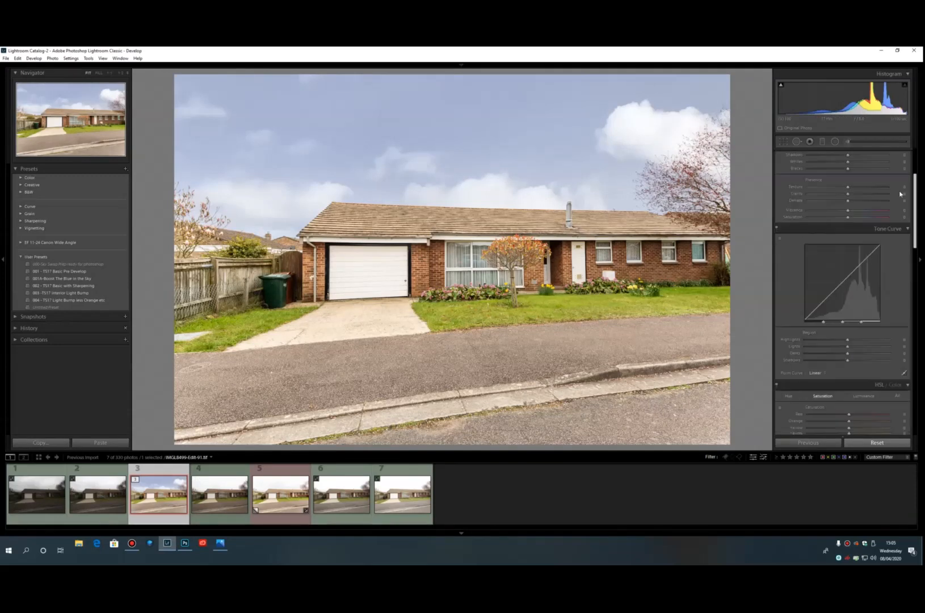
{"action": "scroll", "coordinate": [852, 205], "scroll_direction": "down", "scroll_amount": 7}
{"action": "scroll", "coordinate": [816, 216], "scroll_direction": "up", "scroll_amount": 1}
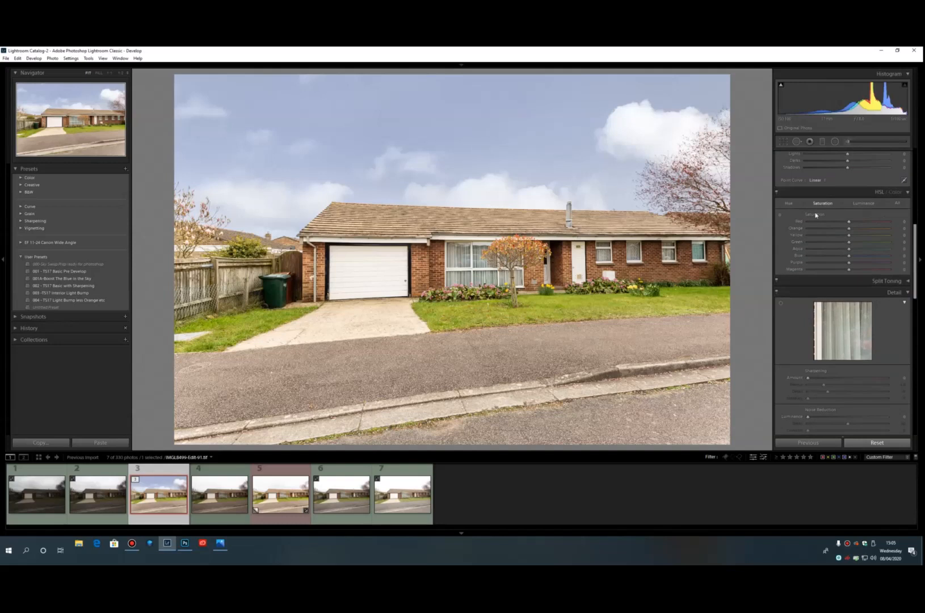
{"action": "left_click_drag", "start_coordinate": [852, 259], "coordinate": [864, 259]}
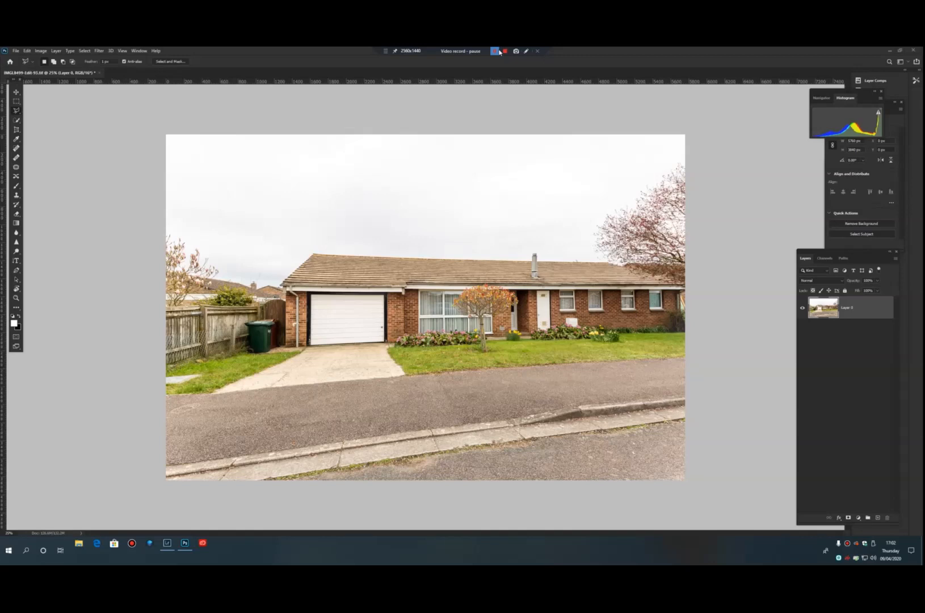
In Photoshop, select the pale sky of the house photo with Color Range, using the sampled colors
{"action": "left_click", "coordinate": [414, 136]}
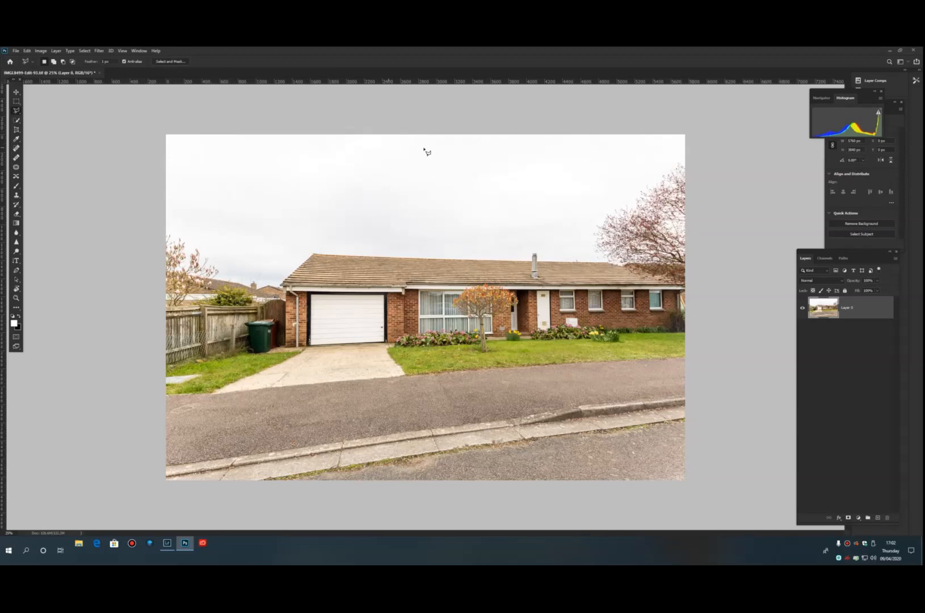
{"action": "left_click", "coordinate": [85, 51]}
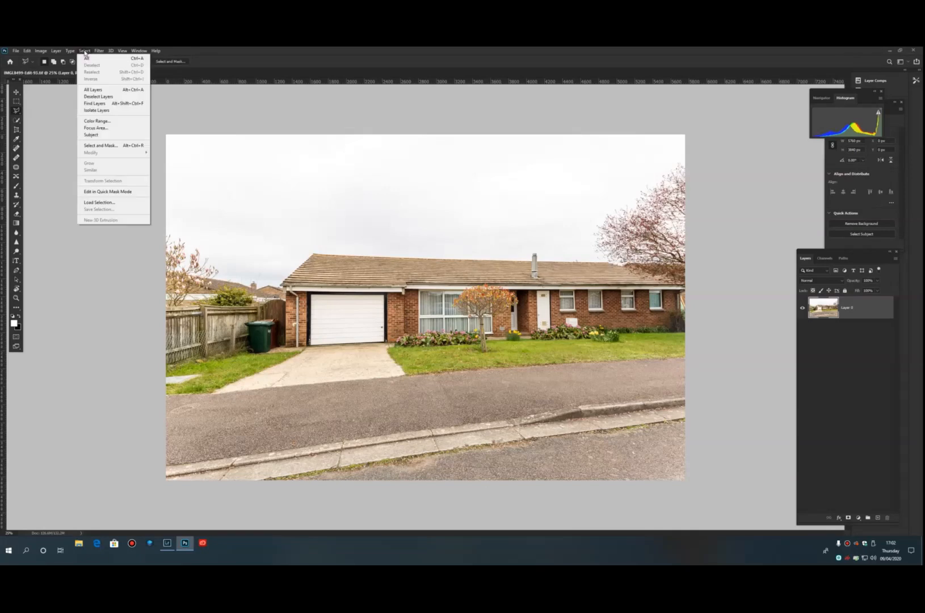
{"action": "left_click", "coordinate": [94, 122]}
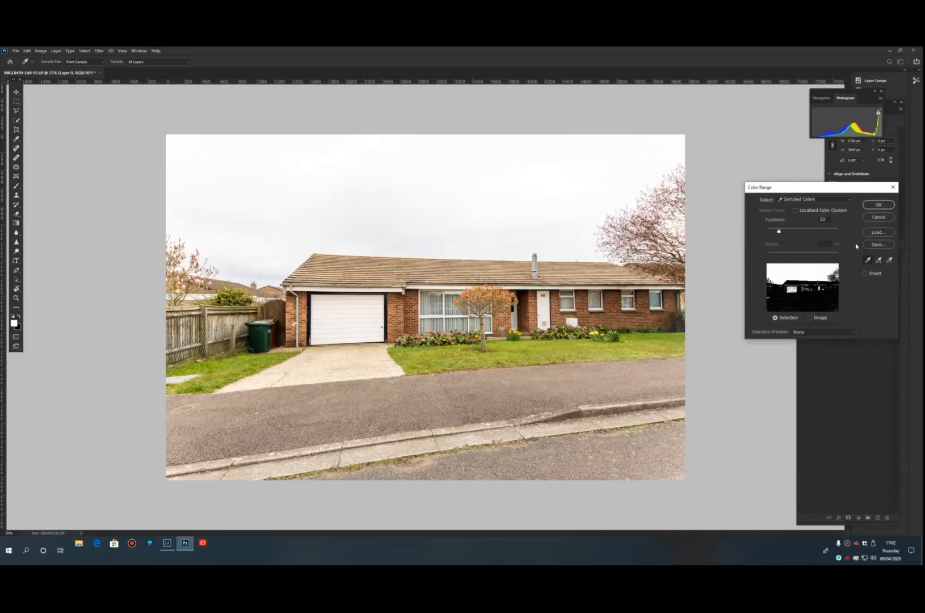
{"action": "left_click", "coordinate": [880, 204]}
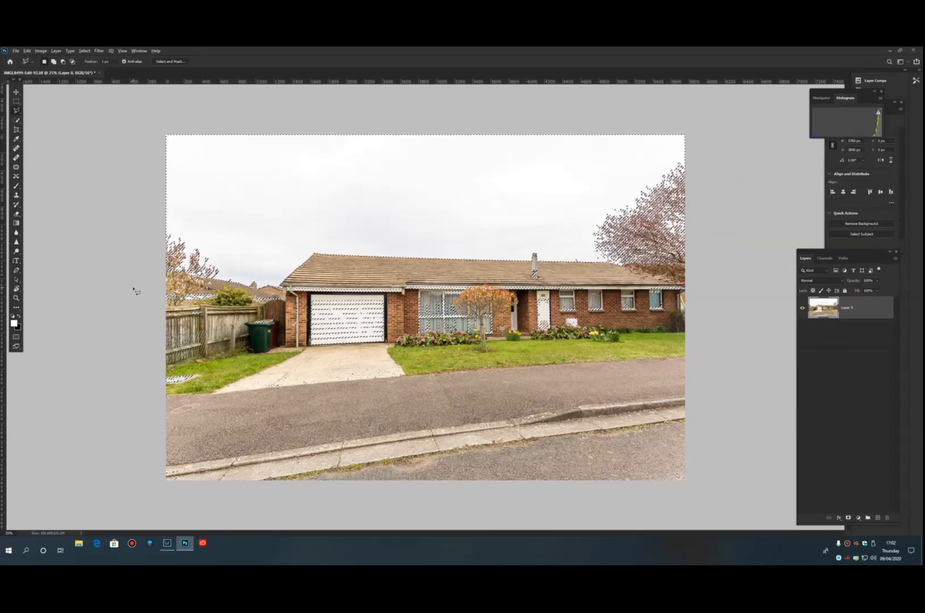
Subtract the house, garden and road below the roofline from the selection with the Polygonal Lasso, leaving the sky area selected
{"action": "left_click", "coordinate": [164, 287]}
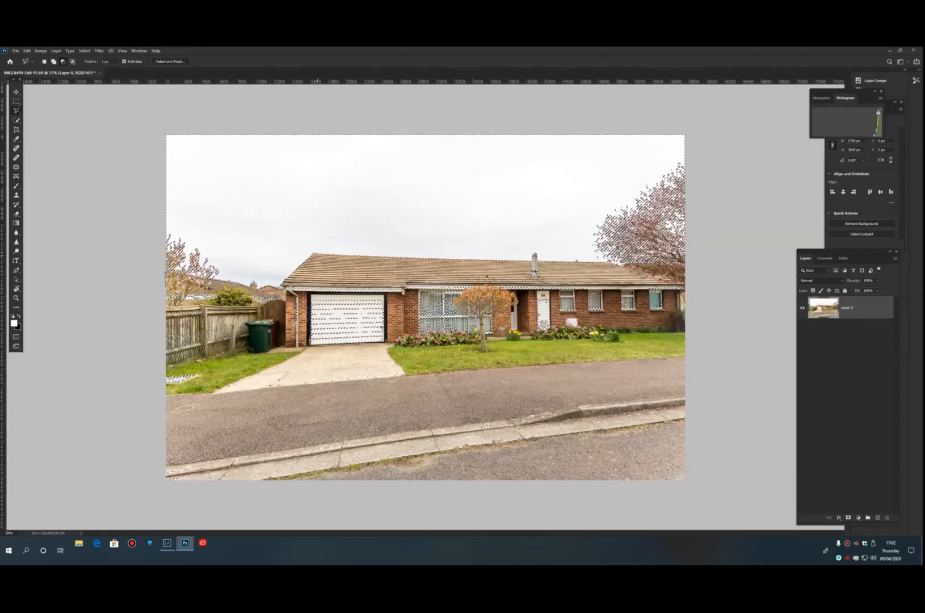
{"action": "left_click", "coordinate": [730, 272]}
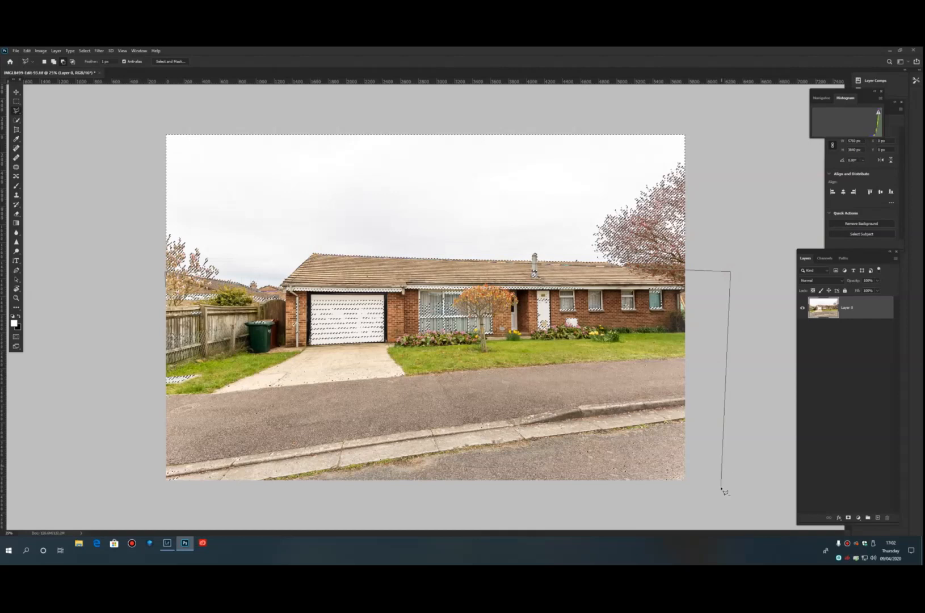
{"action": "left_click", "coordinate": [721, 488]}
{"action": "left_click", "coordinate": [620, 503]}
{"action": "left_click", "coordinate": [270, 502]}
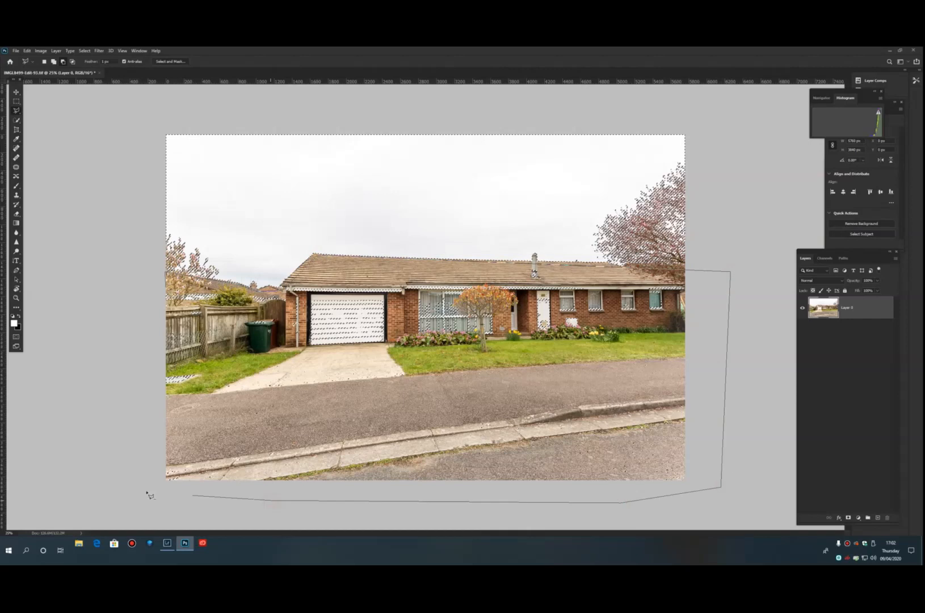
{"action": "left_click", "coordinate": [129, 485]}
{"action": "double_click", "coordinate": [143, 261]}
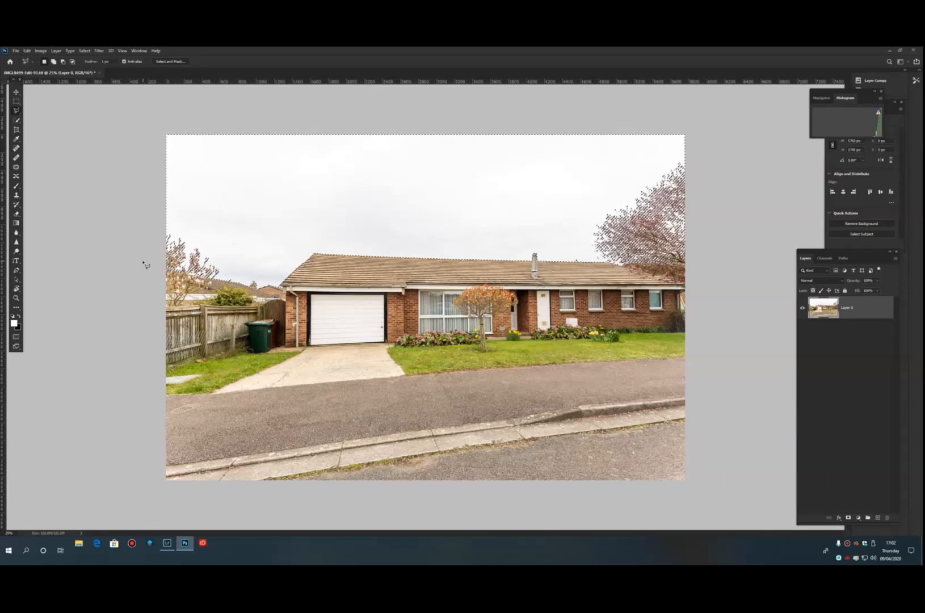
Open the picture "03-working sky fluffy clouds" from the sky swap tutorial folder and select the whole image
{"action": "left_click", "coordinate": [16, 51]}
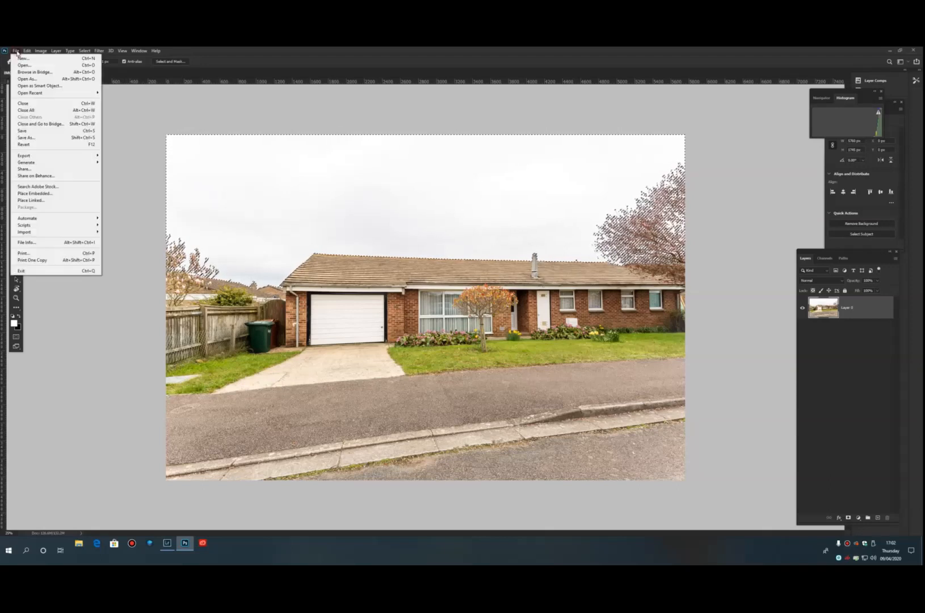
{"action": "left_click", "coordinate": [24, 66]}
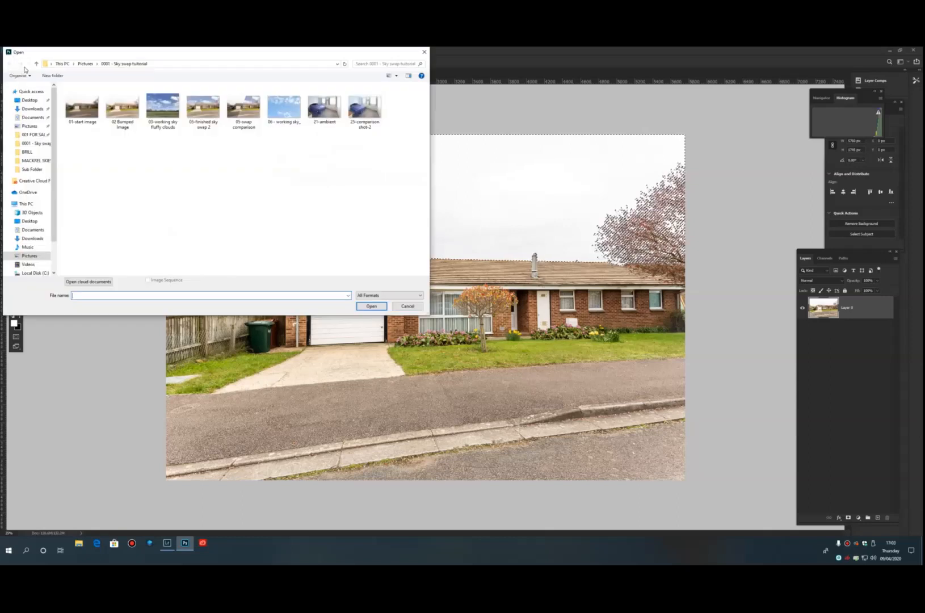
{"action": "double_click", "coordinate": [160, 116]}
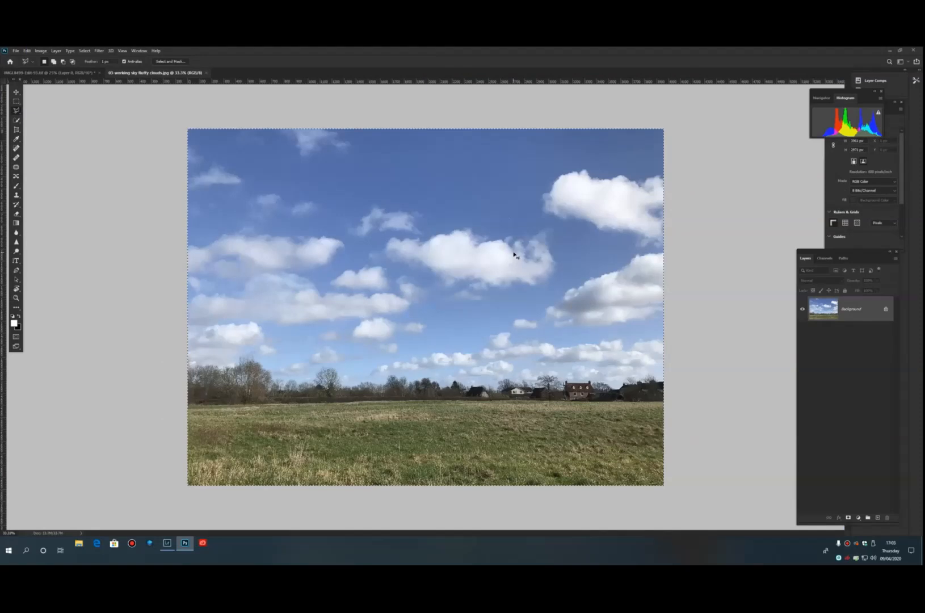
{"action": "key", "text": "ctrl+a"}
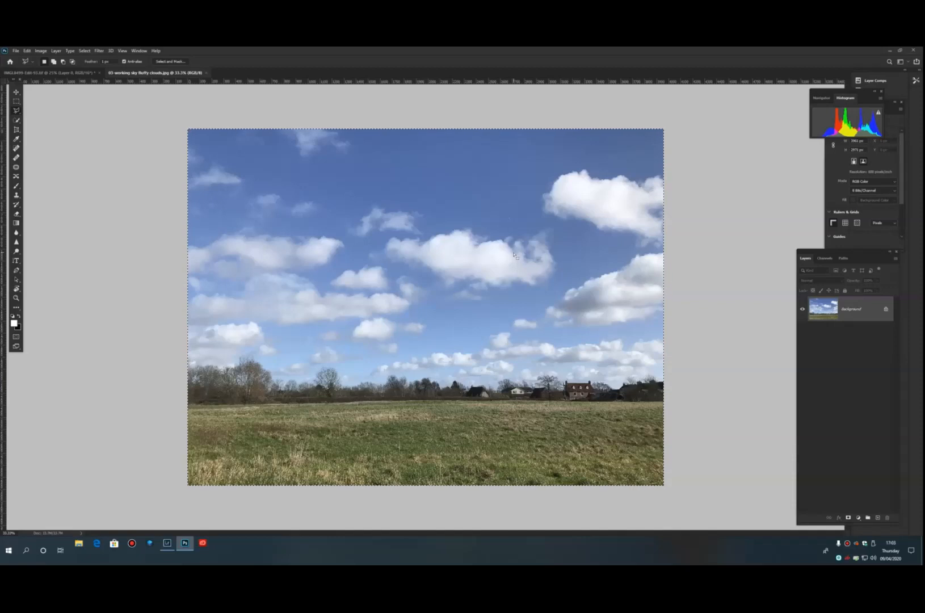
Return to the house photo and start recording a new action named "Sky Swap" in Set 1 with function key F11
{"action": "left_click", "coordinate": [67, 74]}
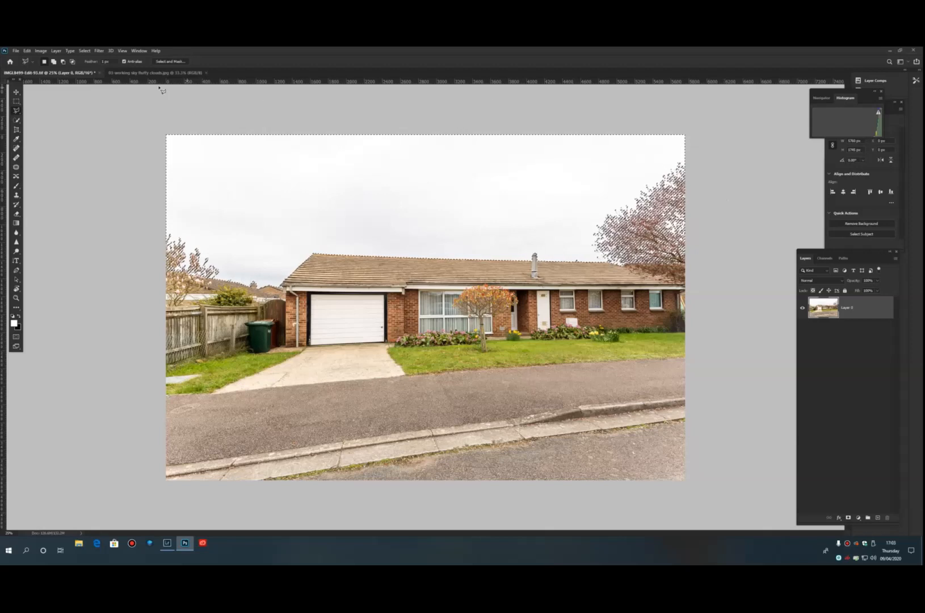
{"action": "left_click", "coordinate": [138, 51]}
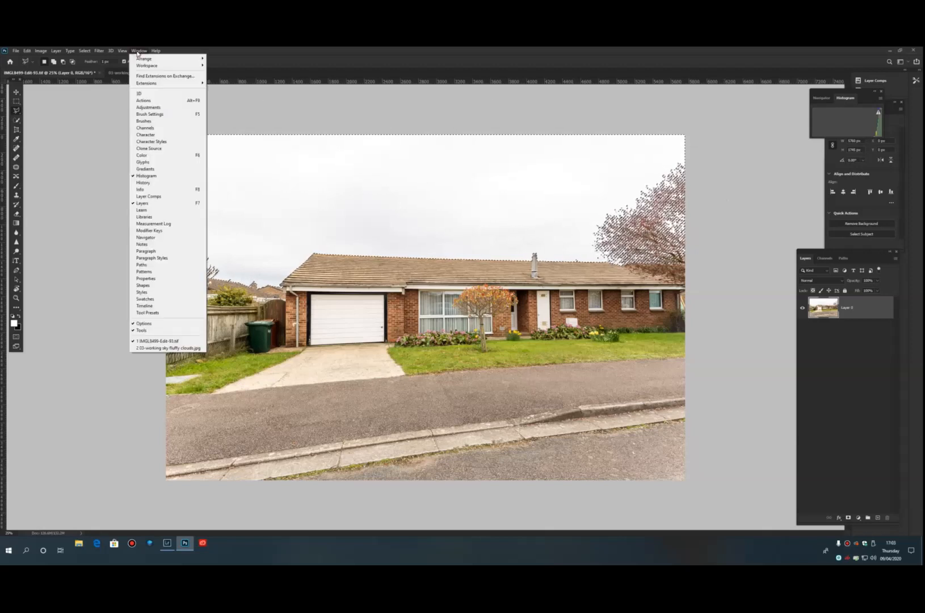
{"action": "left_click", "coordinate": [142, 101]}
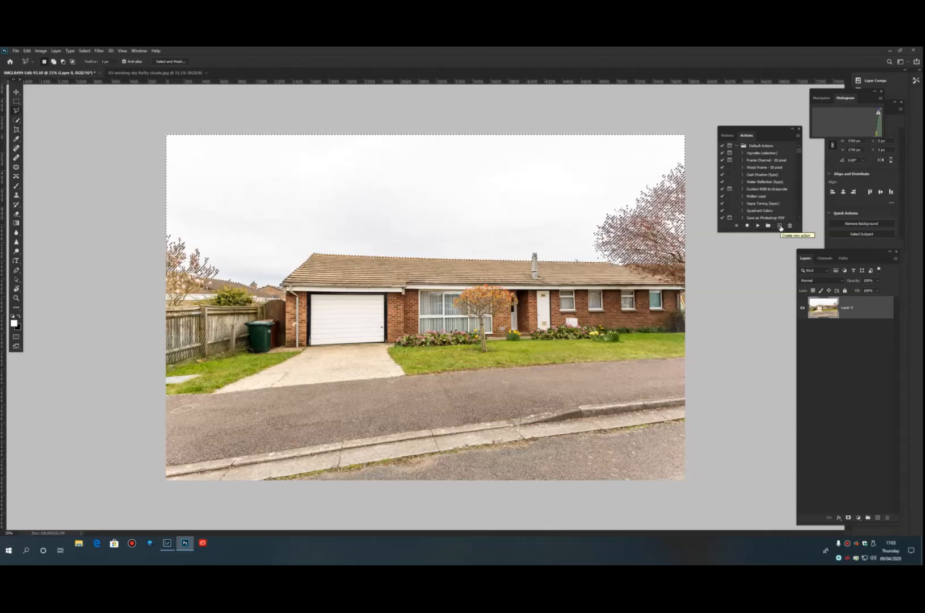
{"action": "left_click", "coordinate": [781, 226]}
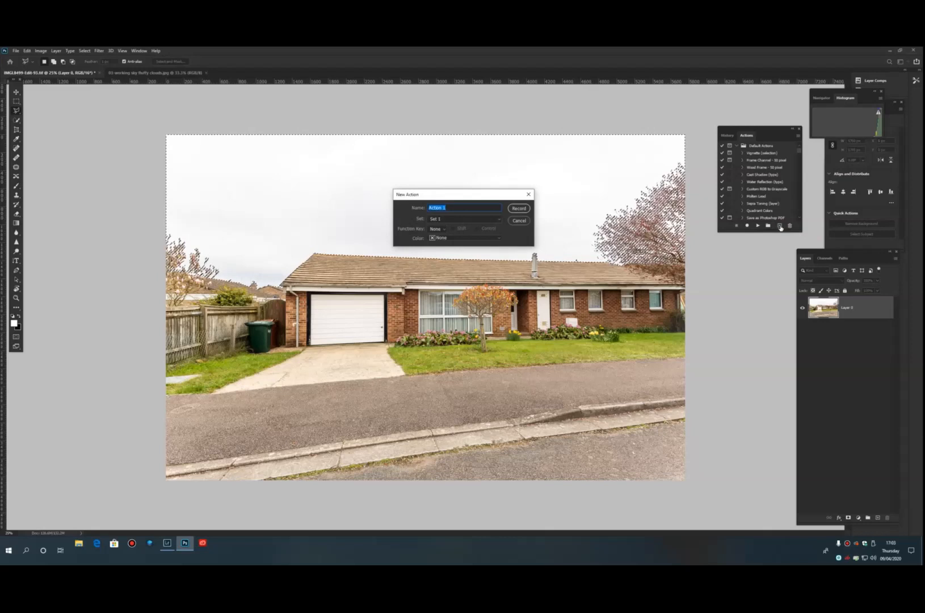
{"action": "type", "text": "Sky Swap"}
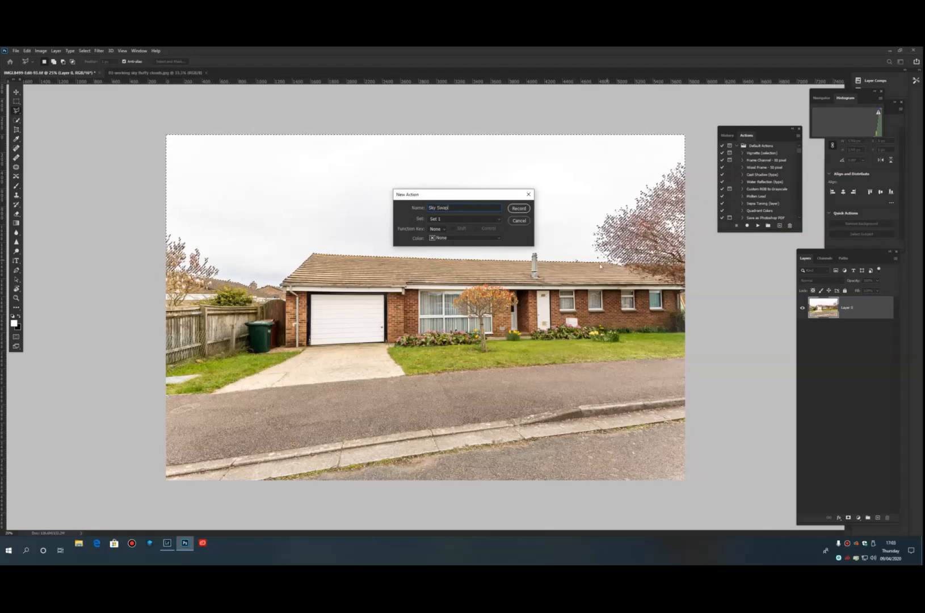
{"action": "left_click", "coordinate": [443, 229]}
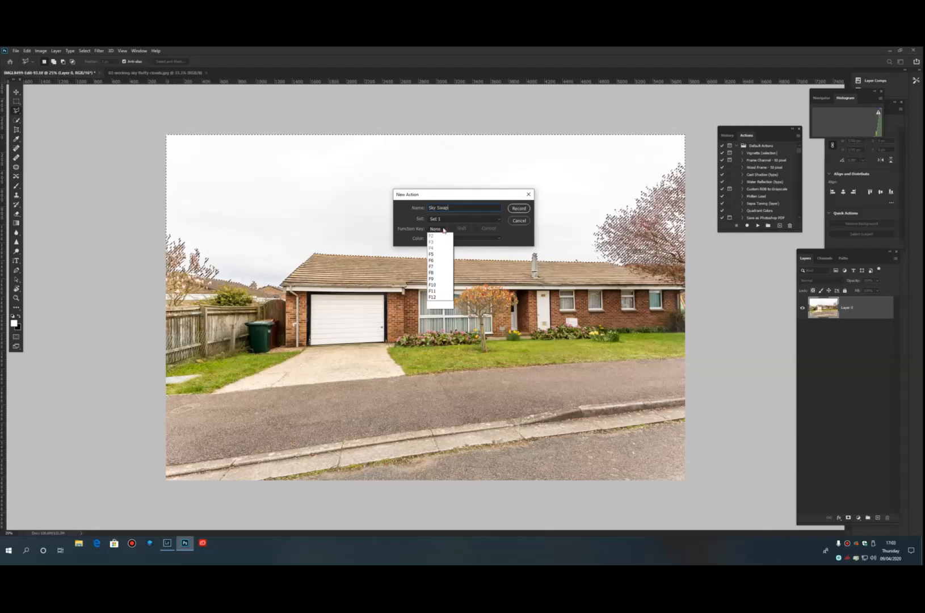
{"action": "left_click", "coordinate": [434, 290]}
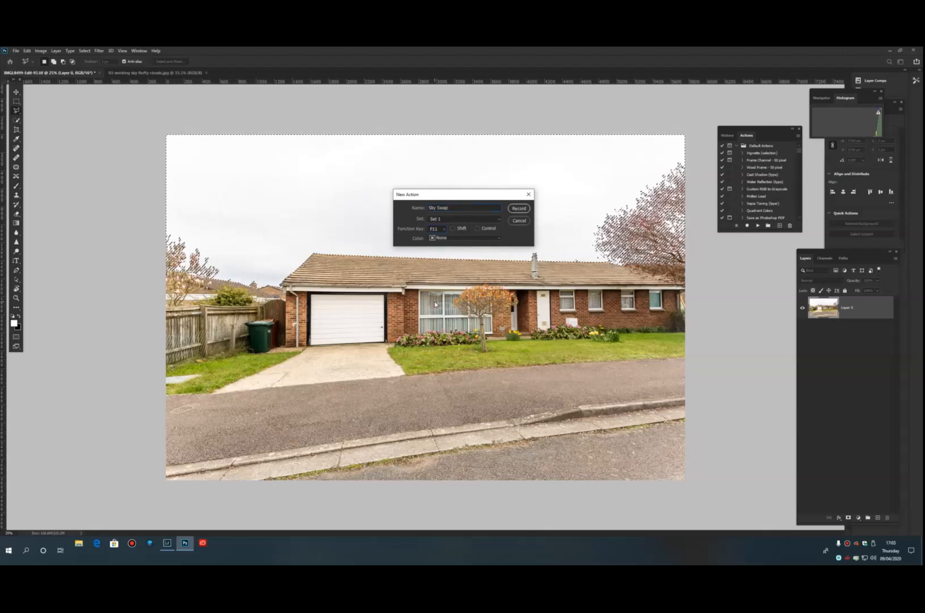
{"action": "left_click", "coordinate": [517, 209]}
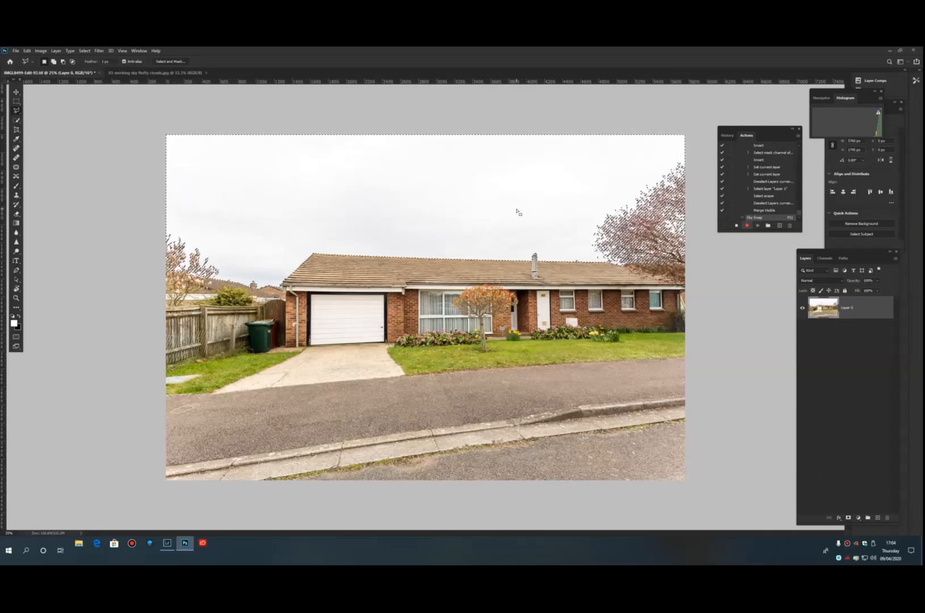
Expand the sky selection at the preset pixel amount and add a layer mask to the house layer that hides the sky
{"action": "left_click", "coordinate": [85, 51]}
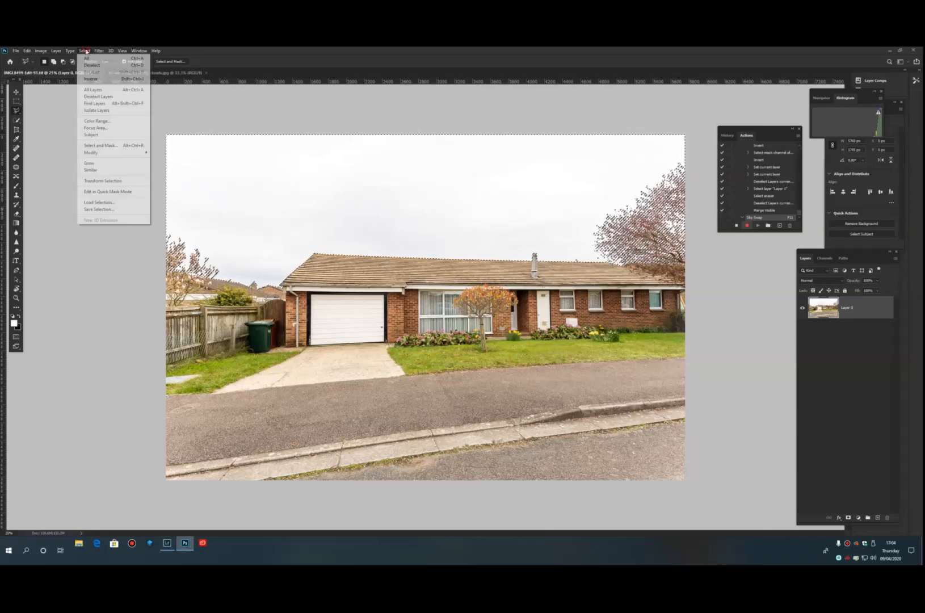
{"action": "mouse_move", "coordinate": [120, 157]}
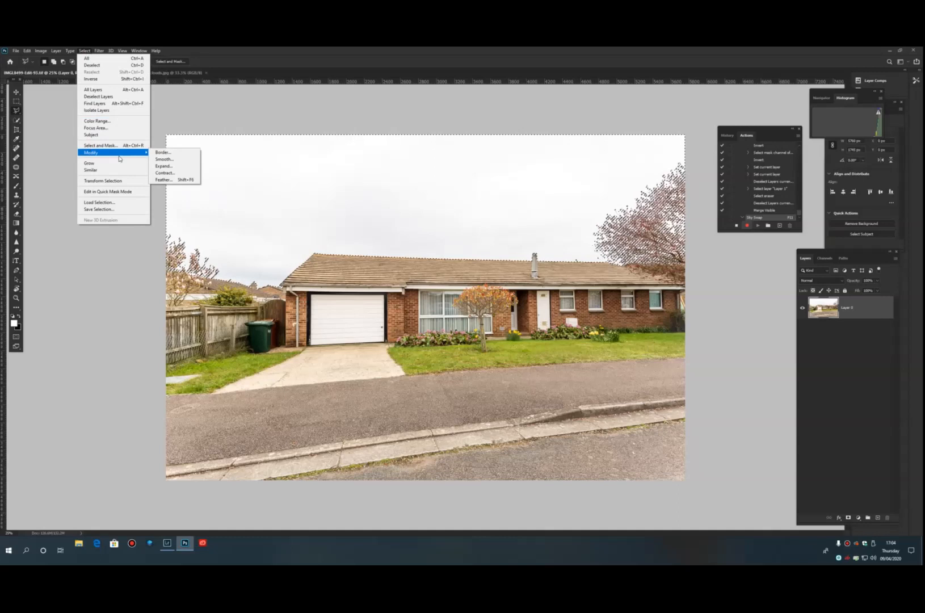
{"action": "left_click", "coordinate": [164, 166]}
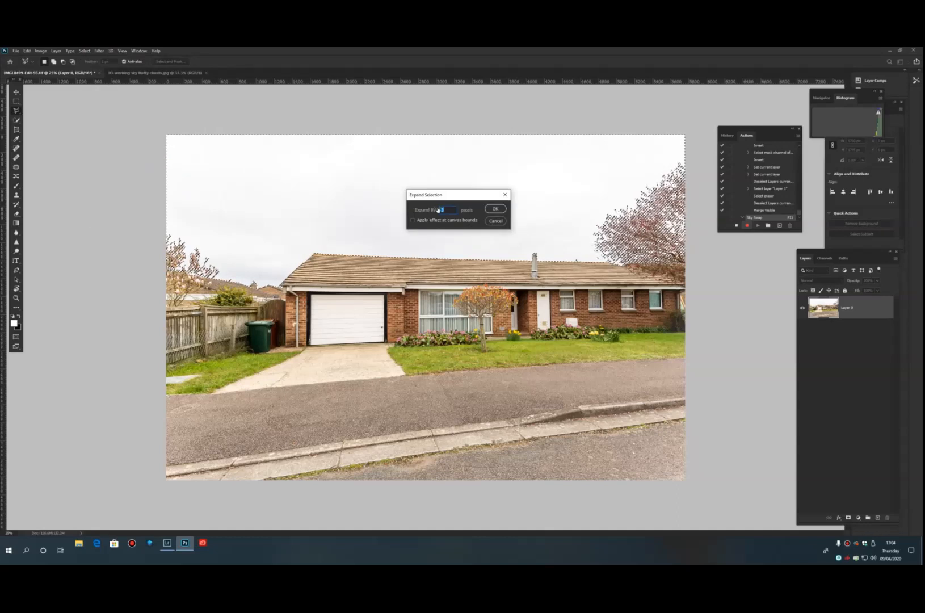
{"action": "left_click", "coordinate": [497, 209]}
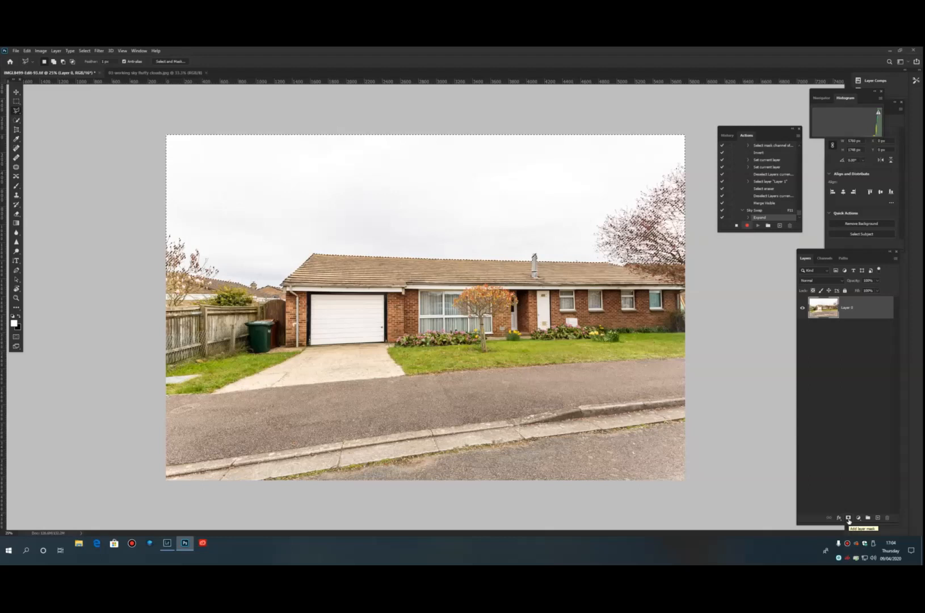
{"action": "left_click", "coordinate": [849, 519]}
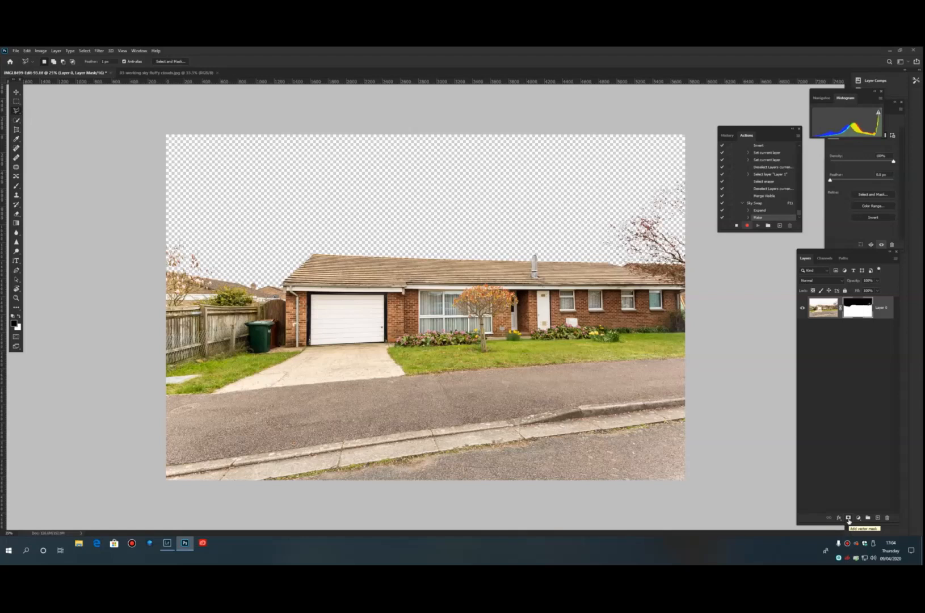
Duplicate the masked house layer twice and add a new empty layer above the copies
{"action": "key", "text": "ctrl+j"}
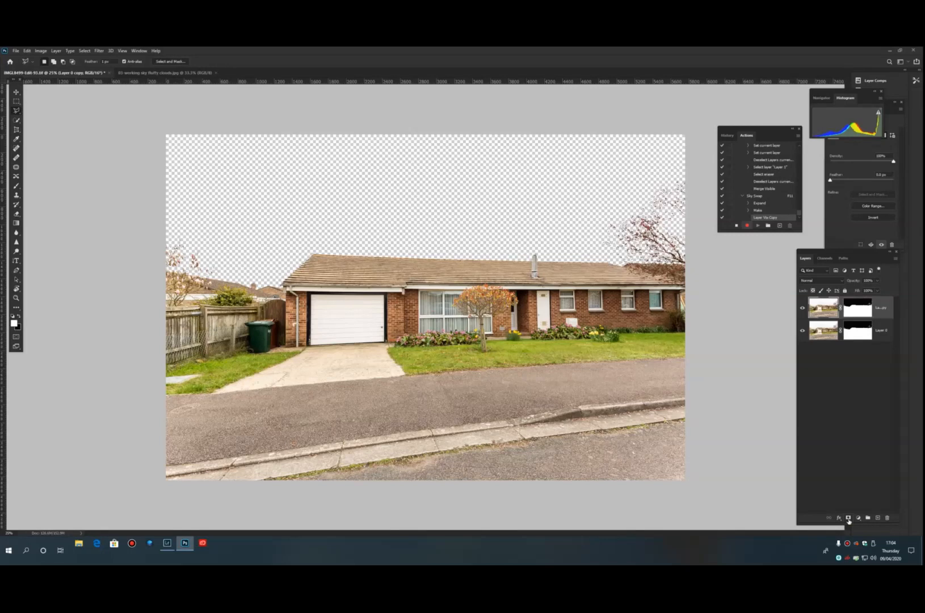
{"action": "key", "text": "ctrl+j"}
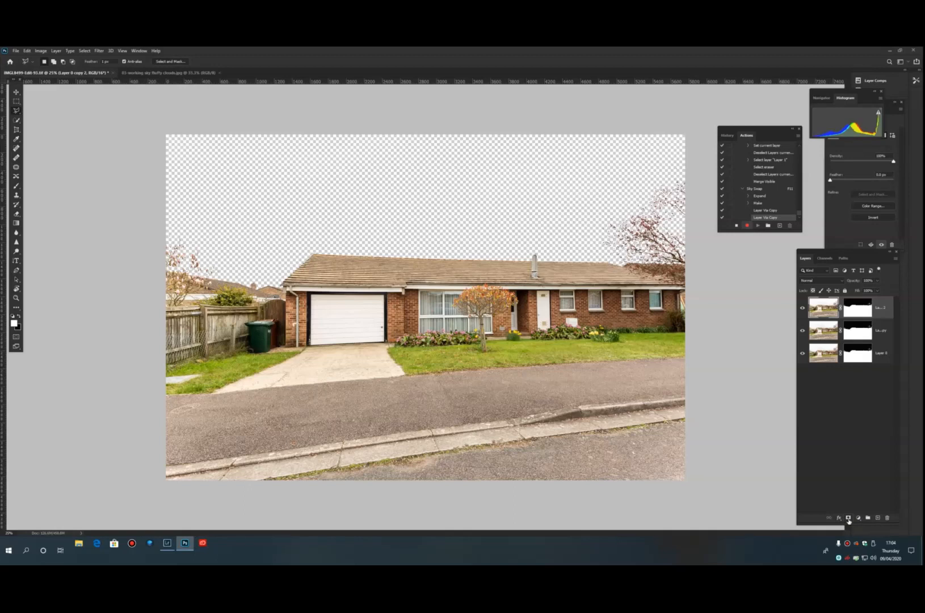
{"action": "key", "text": "ctrl+shift+n"}
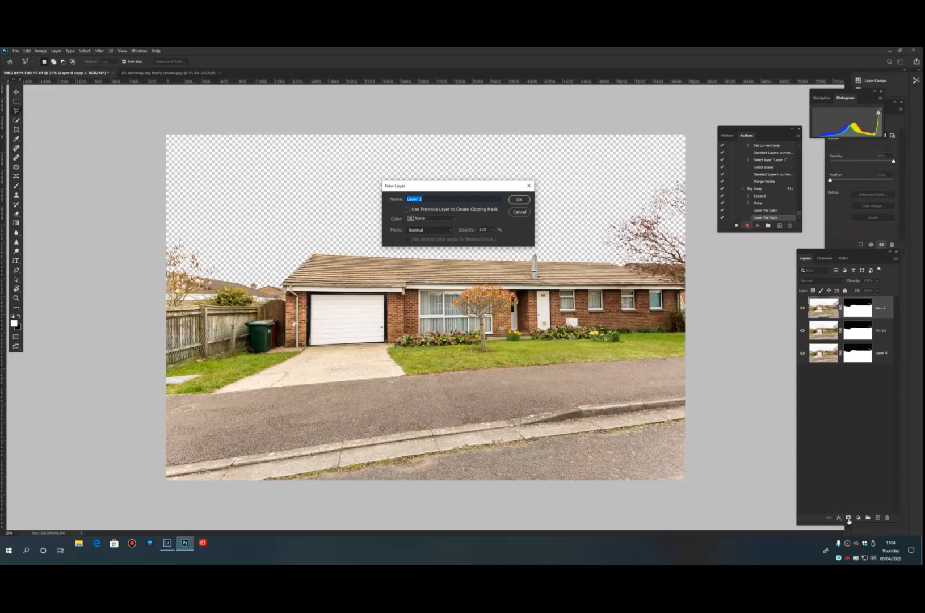
{"action": "key", "text": "Return"}
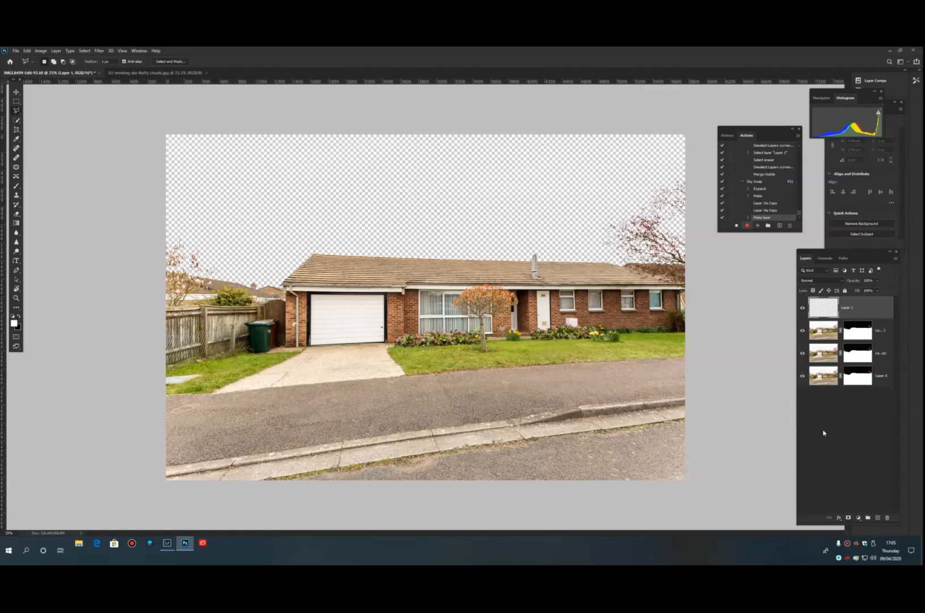
Paste the cloudy sky picture into the new layer and scale it to about 5880 px wide so it covers the whole canvas
{"action": "key", "text": "ctrl+v"}
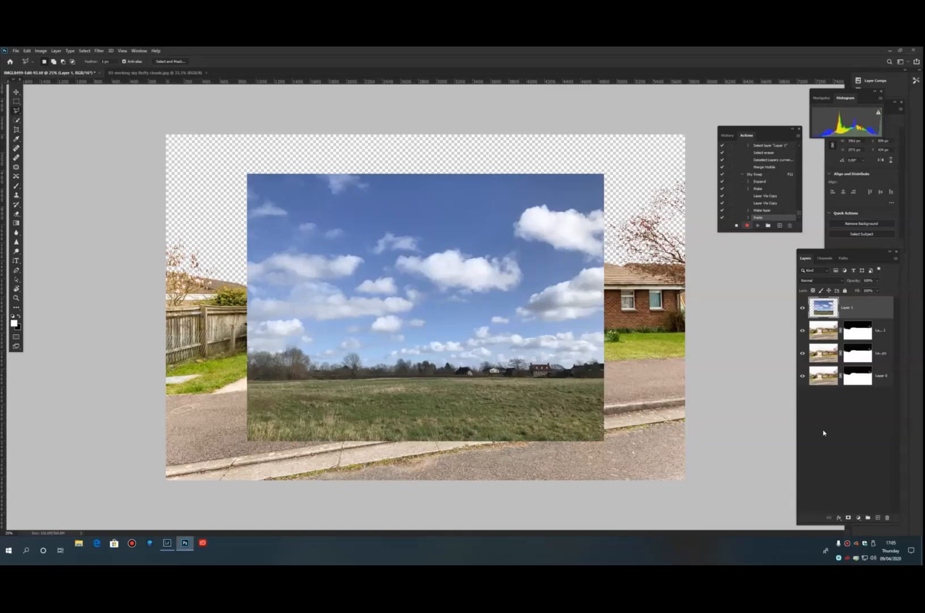
{"action": "key", "text": "ctrl+t"}
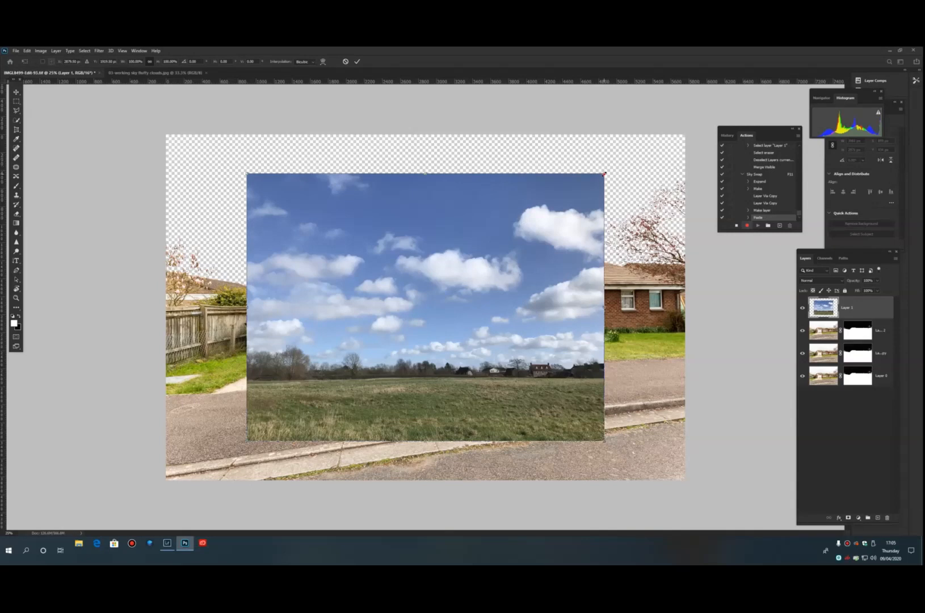
{"action": "left_click_drag", "start_coordinate": [604, 174], "coordinate": [705, 137]}
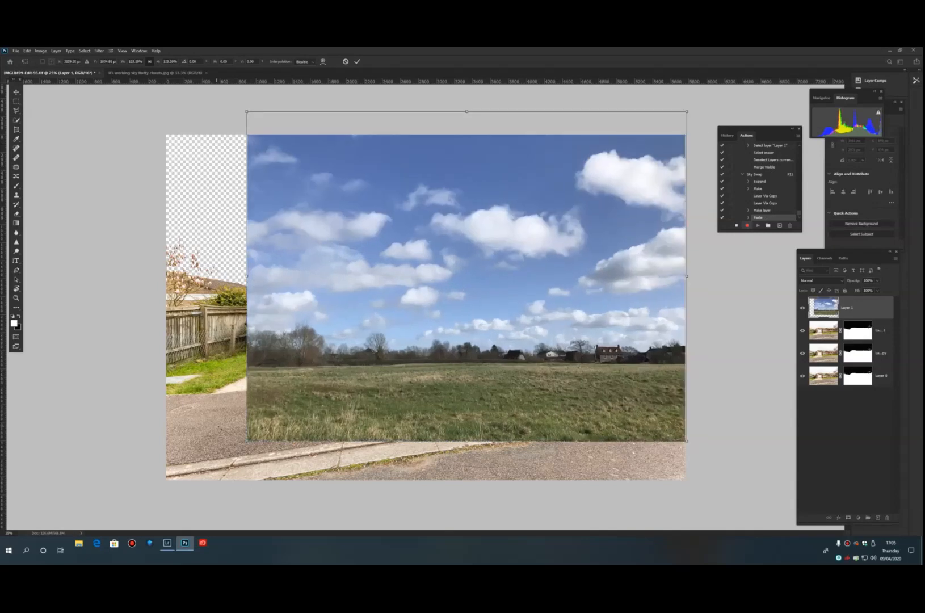
{"action": "left_click_drag", "start_coordinate": [248, 441], "coordinate": [140, 489]}
{"action": "left_click_drag", "start_coordinate": [397, 369], "coordinate": [401, 371]}
{"action": "key", "text": "Return"}
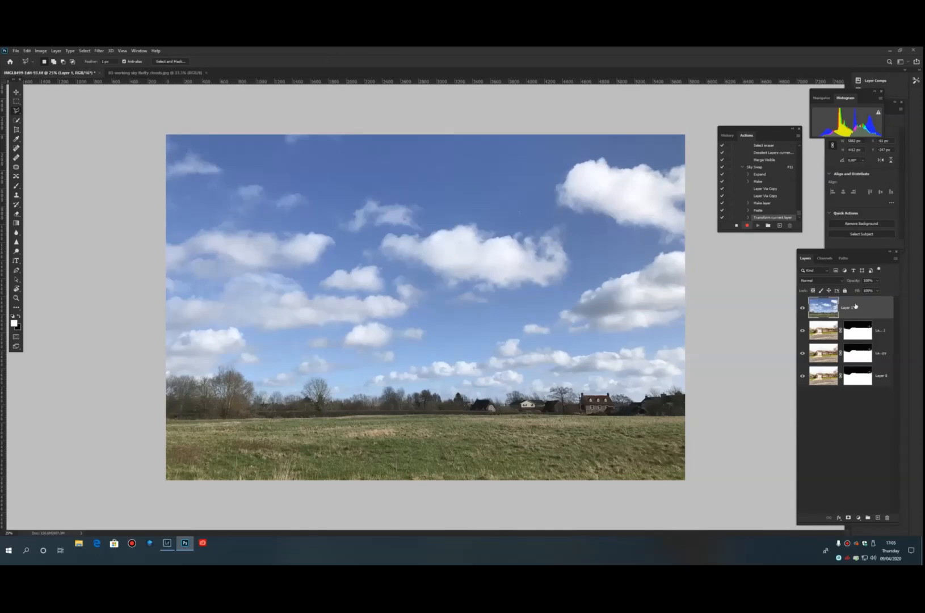
Place the sky layer directly above the bottom house layer, transfer the bottom layer's mask to it, and invert that mask
{"action": "left_click_drag", "start_coordinate": [856, 306], "coordinate": [854, 363]}
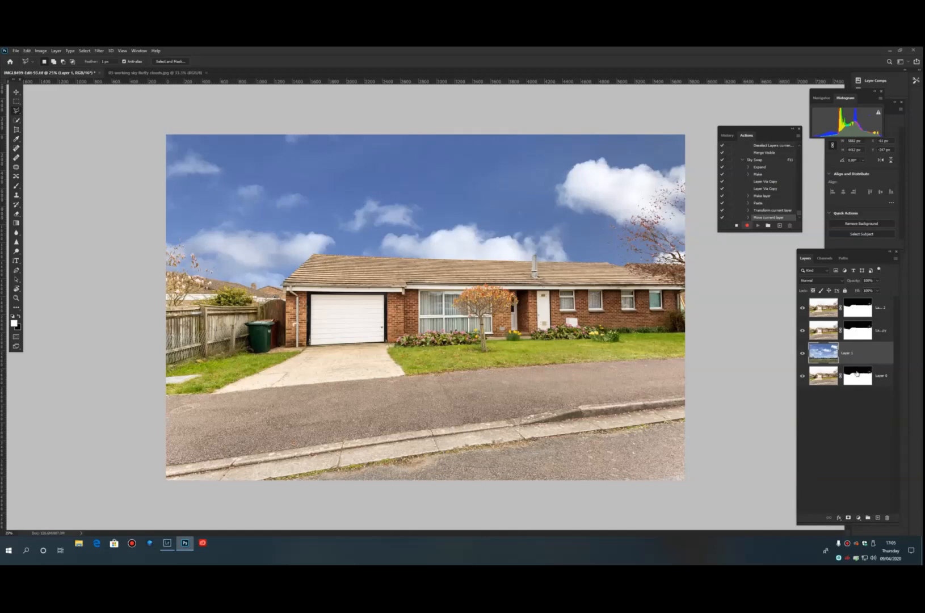
{"action": "left_click", "coordinate": [858, 375]}
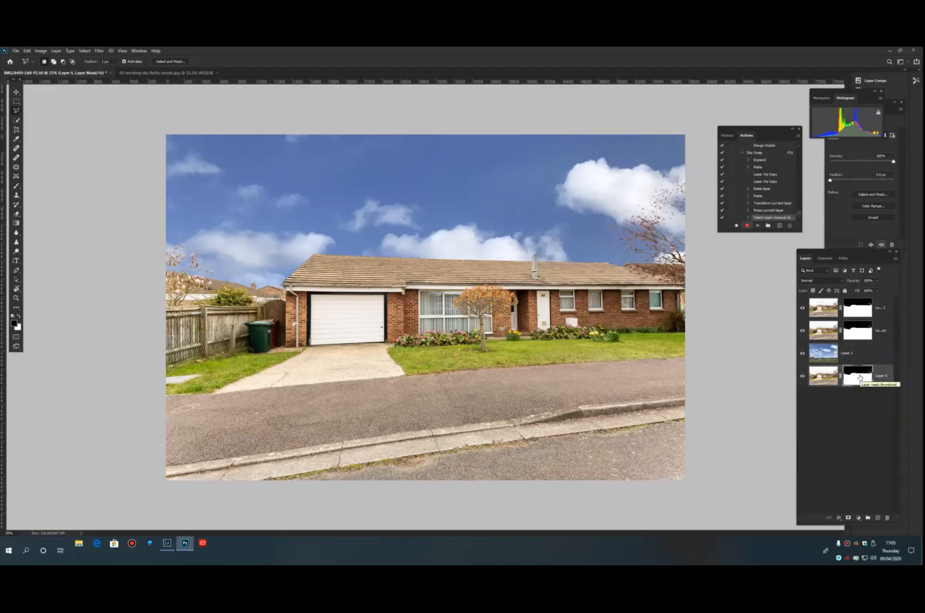
{"action": "left_click_drag", "start_coordinate": [861, 377], "coordinate": [861, 353]}
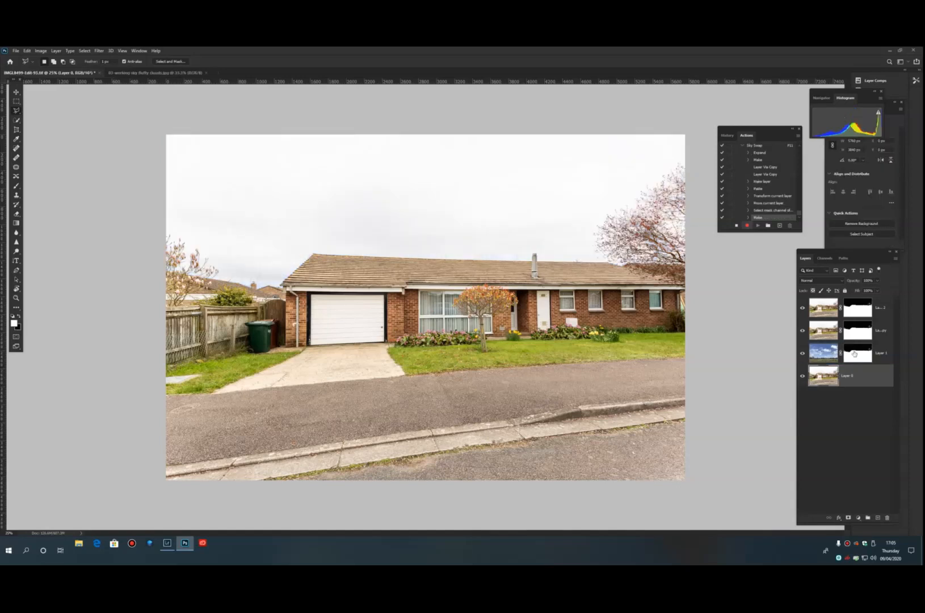
{"action": "left_click", "coordinate": [855, 353]}
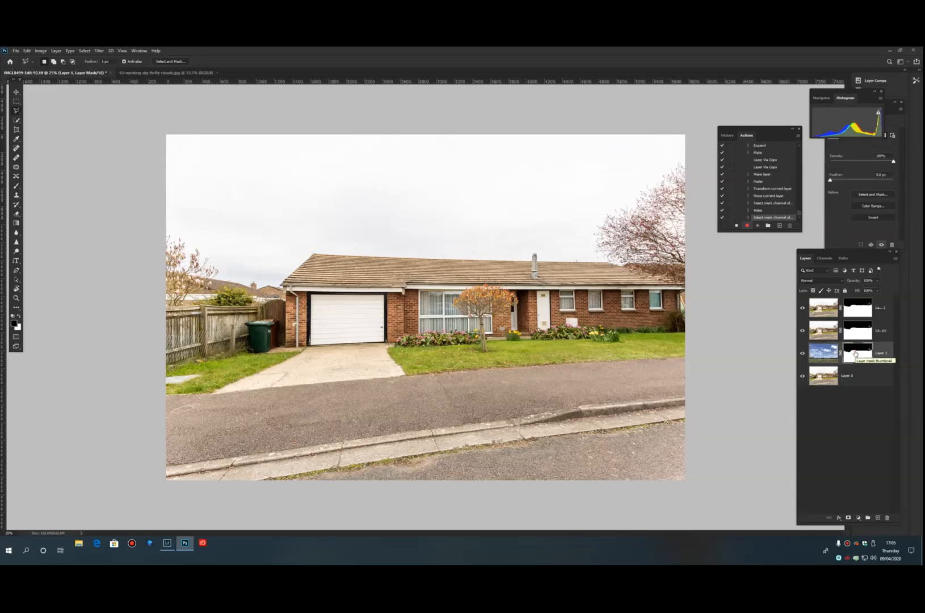
{"action": "left_click_drag", "start_coordinate": [856, 354], "coordinate": [858, 356]}
{"action": "key", "text": "ctrl+i"}
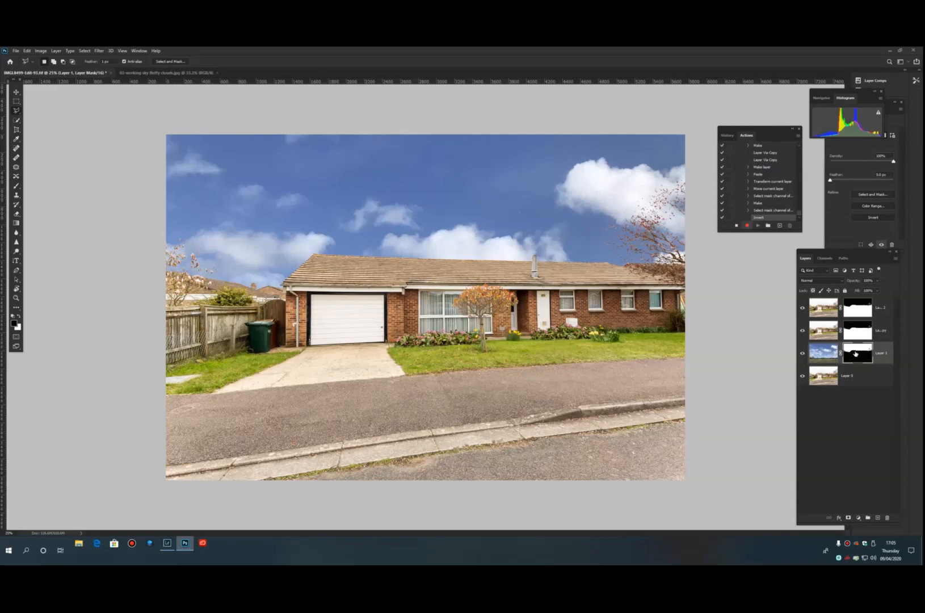
Invert the mask of the house copy directly above the sky layer and lower that copy's opacity to 40%
{"action": "left_click", "coordinate": [858, 339]}
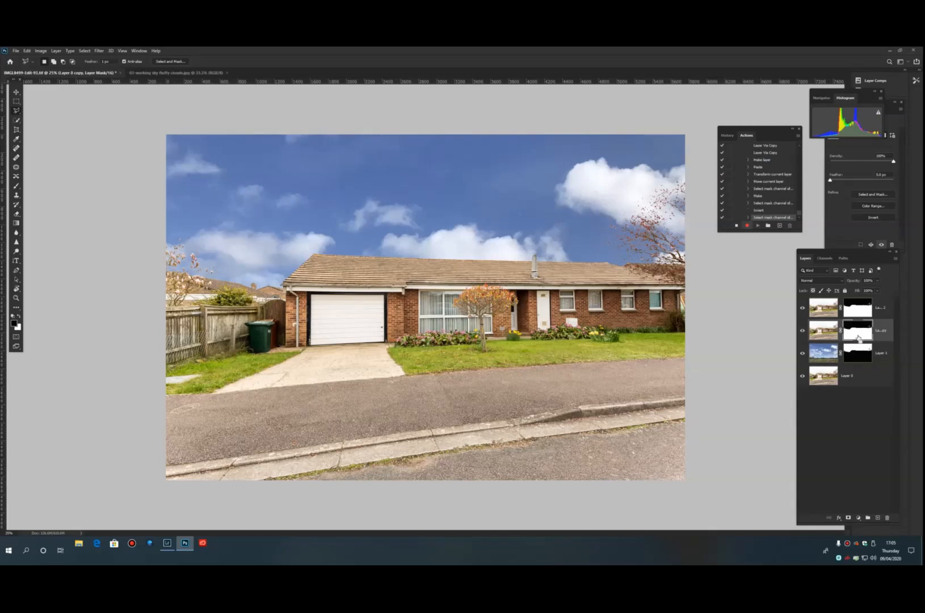
{"action": "key", "text": "ctrl+i"}
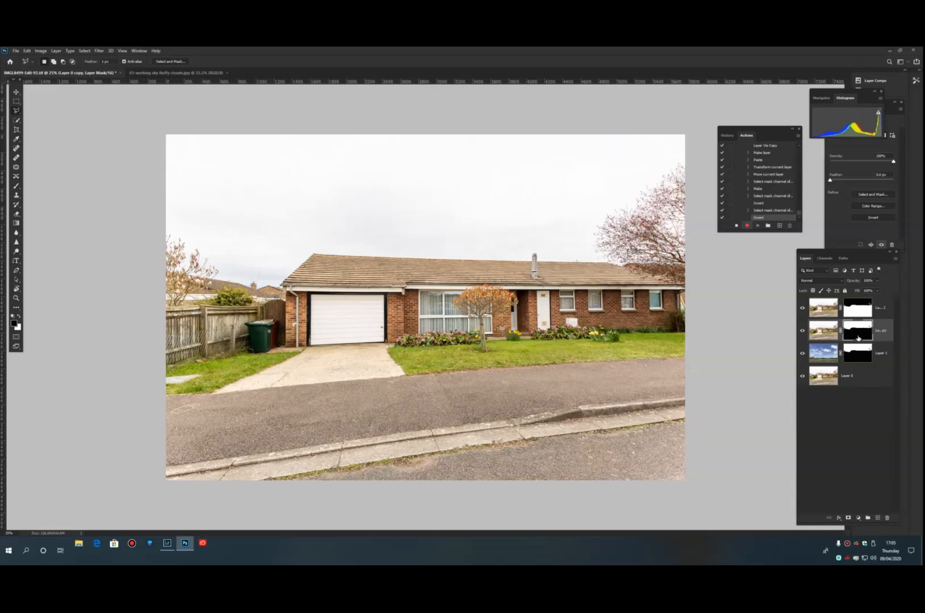
{"action": "left_click", "coordinate": [879, 281]}
{"action": "left_click_drag", "start_coordinate": [878, 290], "coordinate": [861, 290]}
{"action": "left_click_drag", "start_coordinate": [861, 290], "coordinate": [860, 290]}
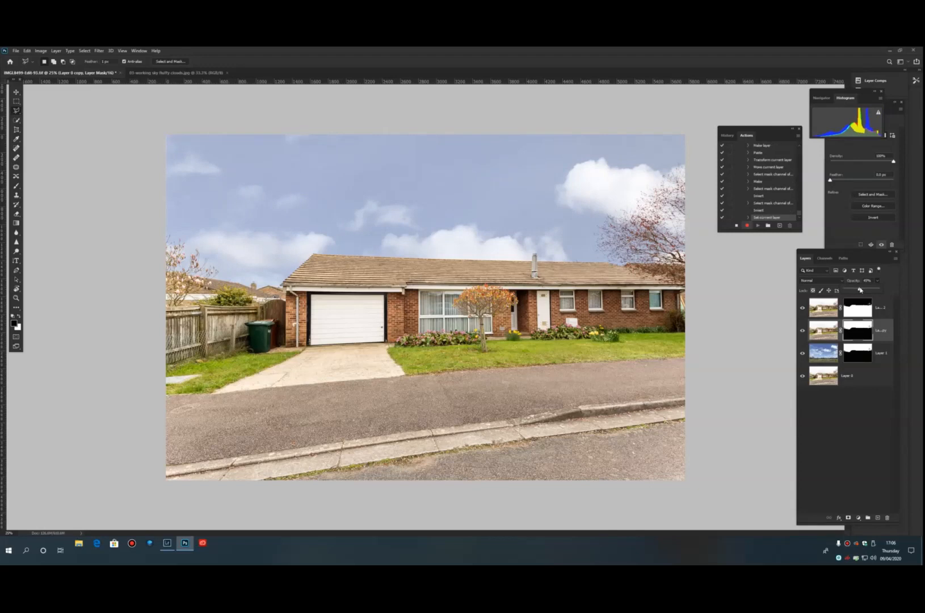
Select the sky layer with the Eraser active, merge all visible layers, and end the recording of the Sky Swap action
{"action": "left_click", "coordinate": [837, 435]}
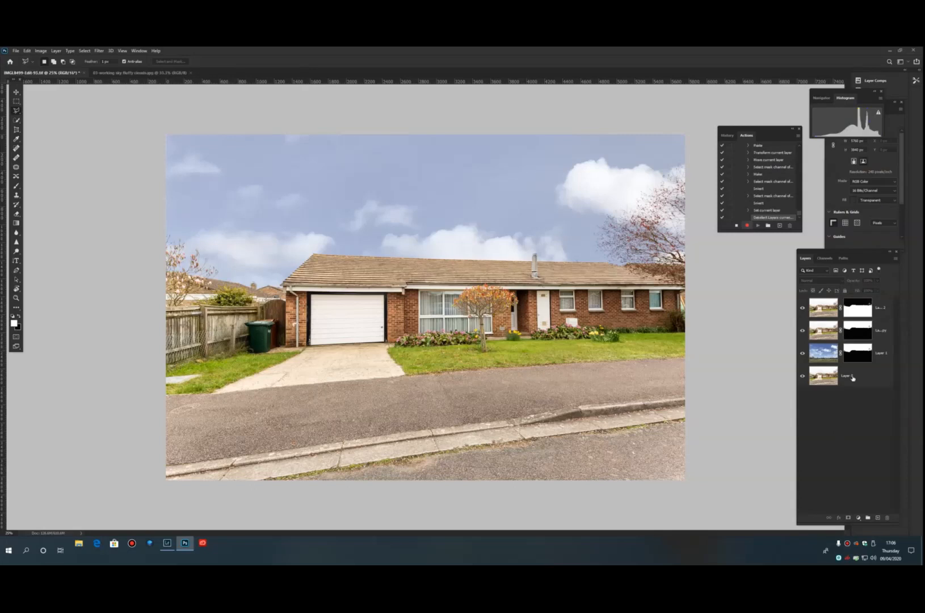
{"action": "left_click", "coordinate": [823, 358]}
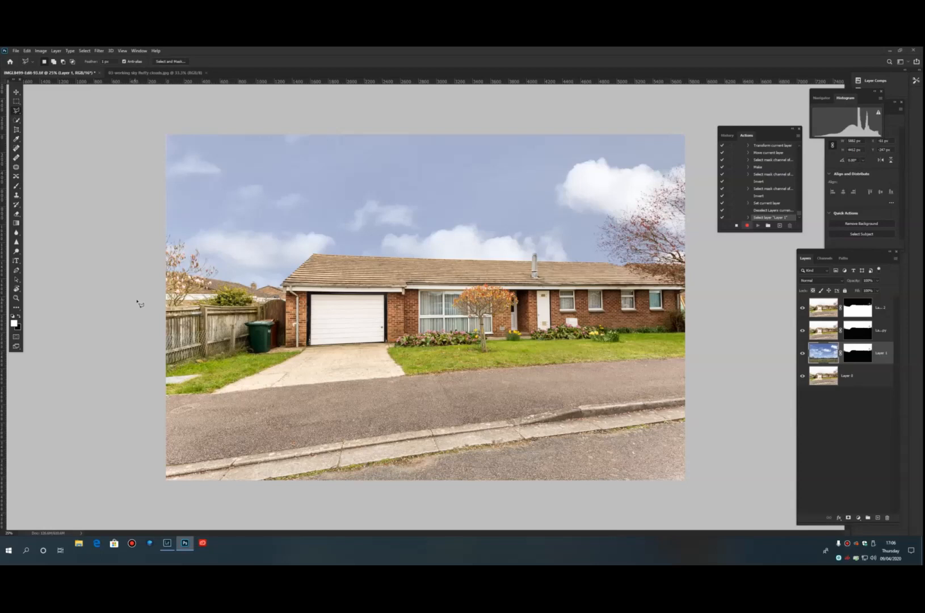
{"action": "key", "text": "b"}
{"action": "key", "text": "e"}
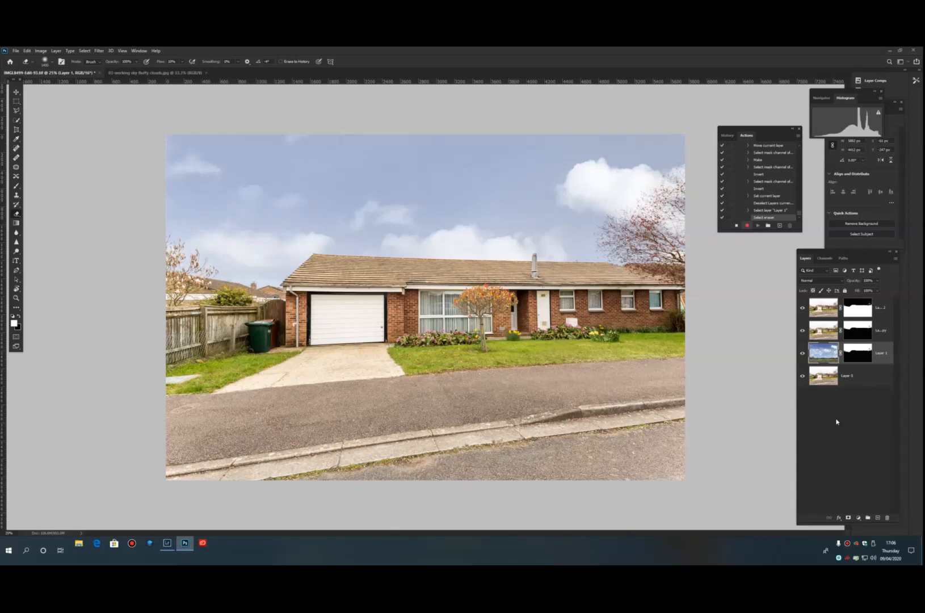
{"action": "key", "text": "ctrl+shift+e"}
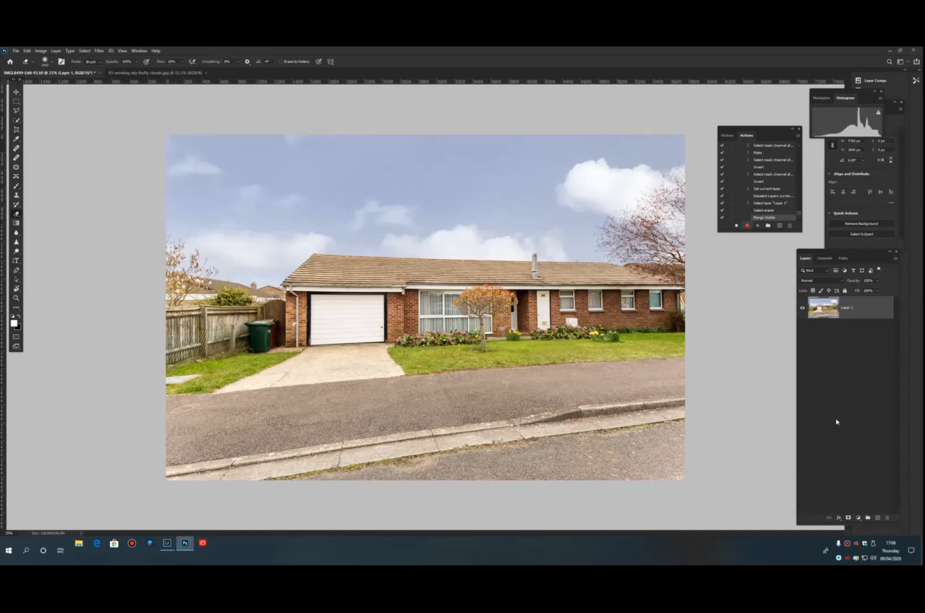
{"action": "left_click", "coordinate": [736, 226]}
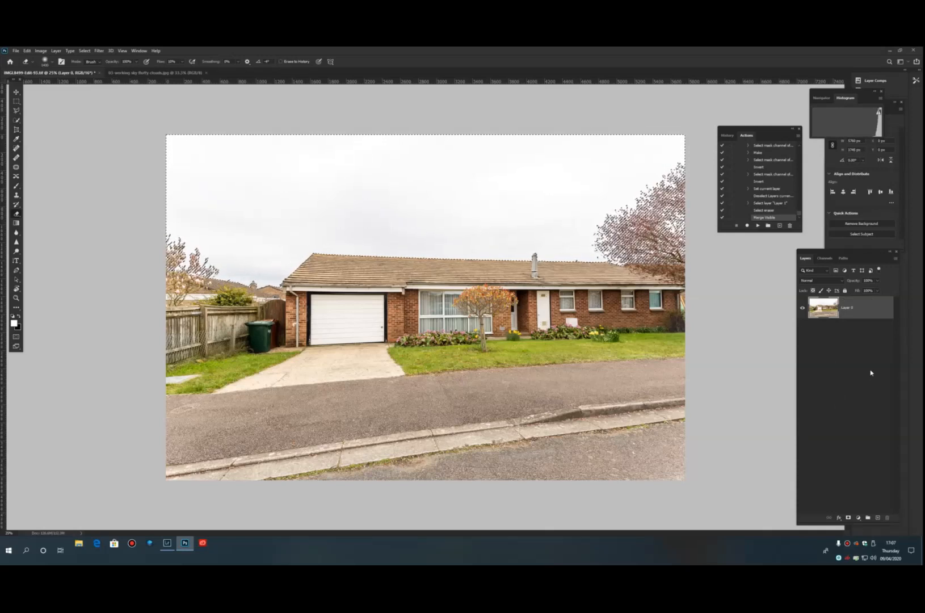
Play the recorded Sky Swap action on the house photo with its original sky selected
{"action": "key", "text": "F2"}
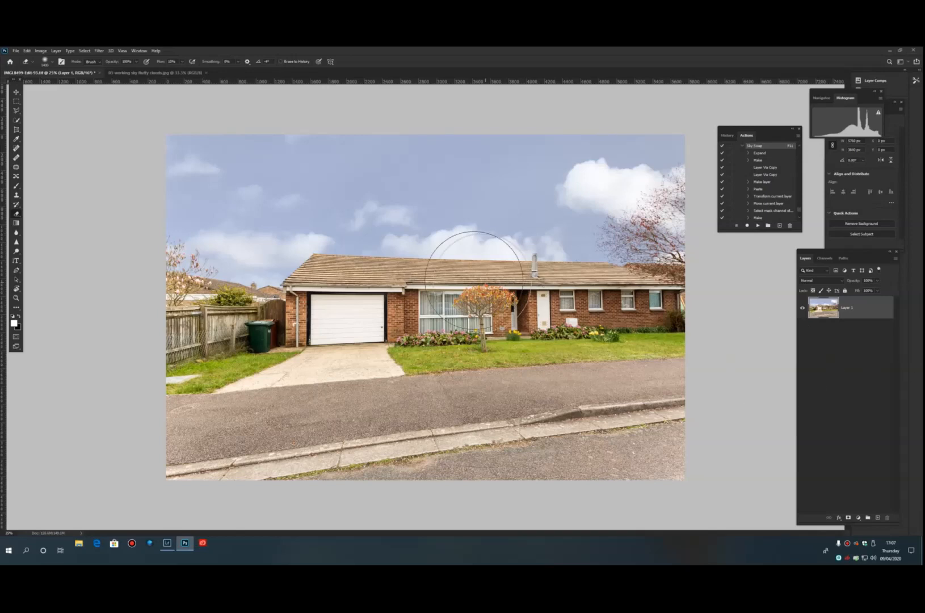
Close the fluffy clouds photo and open 06 - working sky_ in its place, with the entire image selected and copied
{"action": "left_click", "coordinate": [185, 74]}
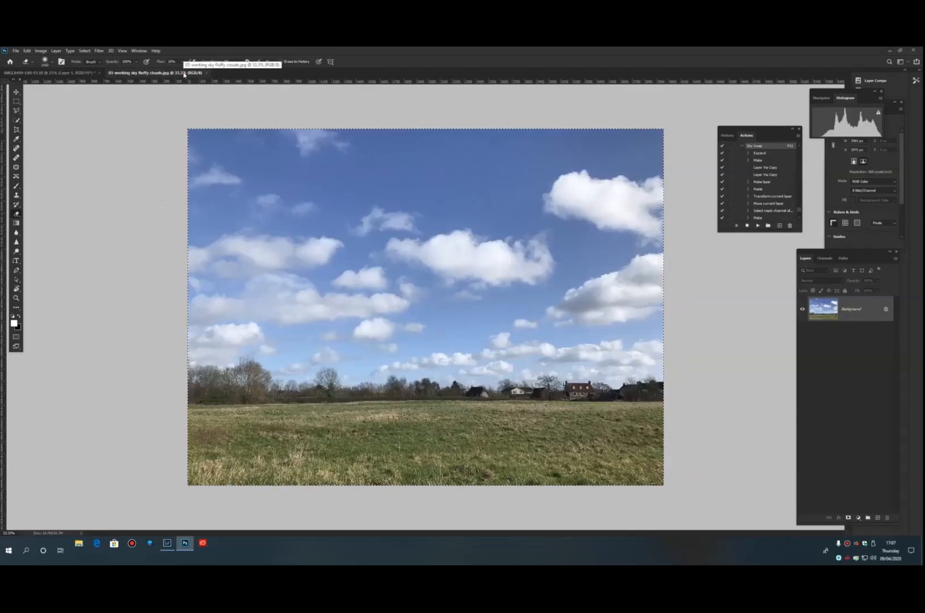
{"action": "key", "text": "F11"}
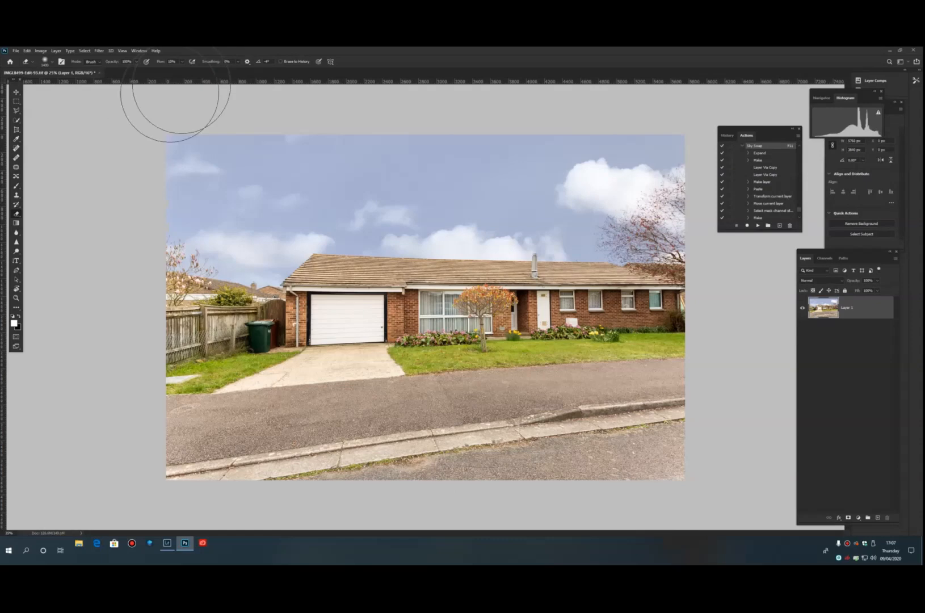
{"action": "left_click", "coordinate": [16, 51]}
{"action": "left_click", "coordinate": [29, 66]}
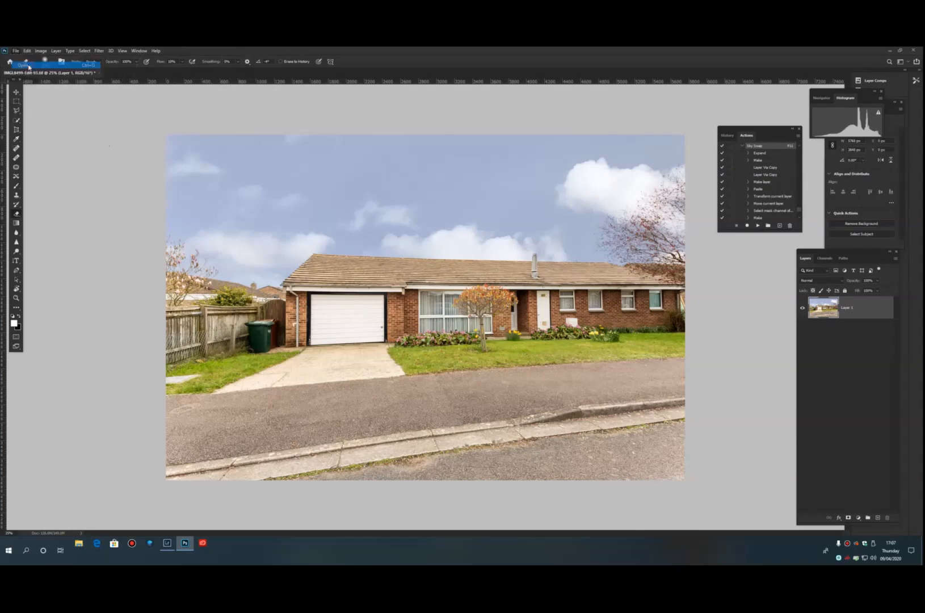
{"action": "left_click", "coordinate": [278, 105]}
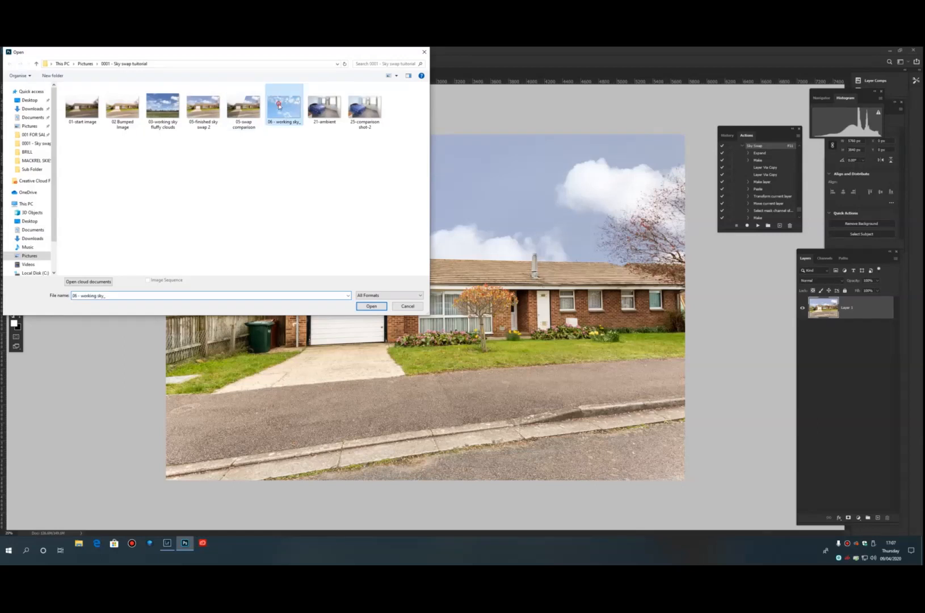
{"action": "double_click", "coordinate": [279, 106]}
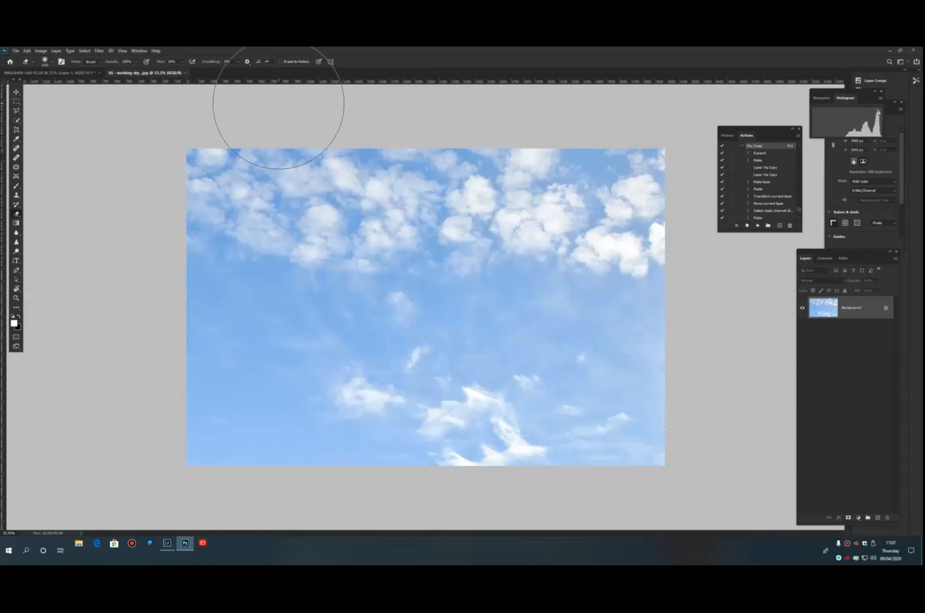
{"action": "key", "text": "ctrl+a"}
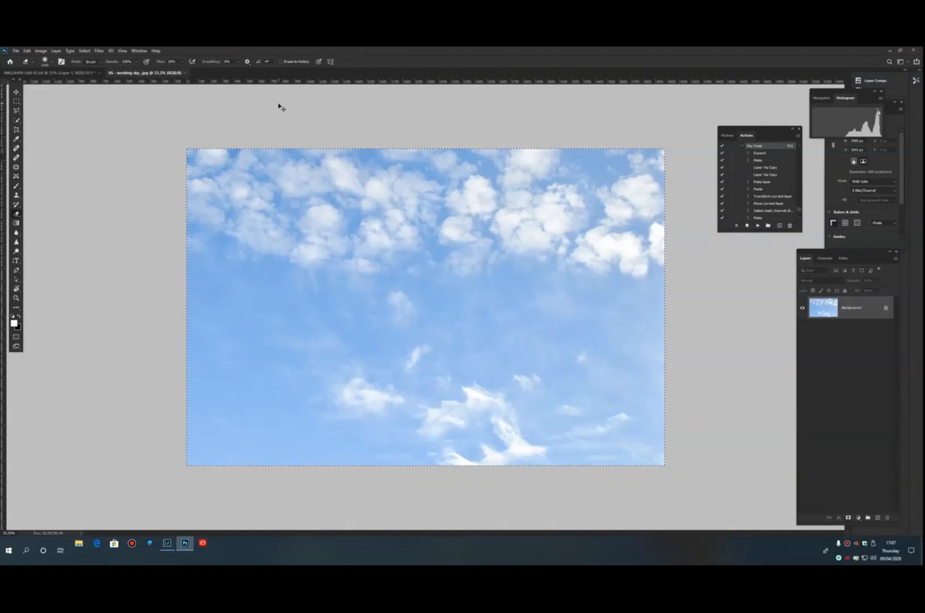
Undo the previous sky swap on the house photo back to its original sky selection, and replay the Sky Swap action with the new sky
{"action": "left_click", "coordinate": [88, 72]}
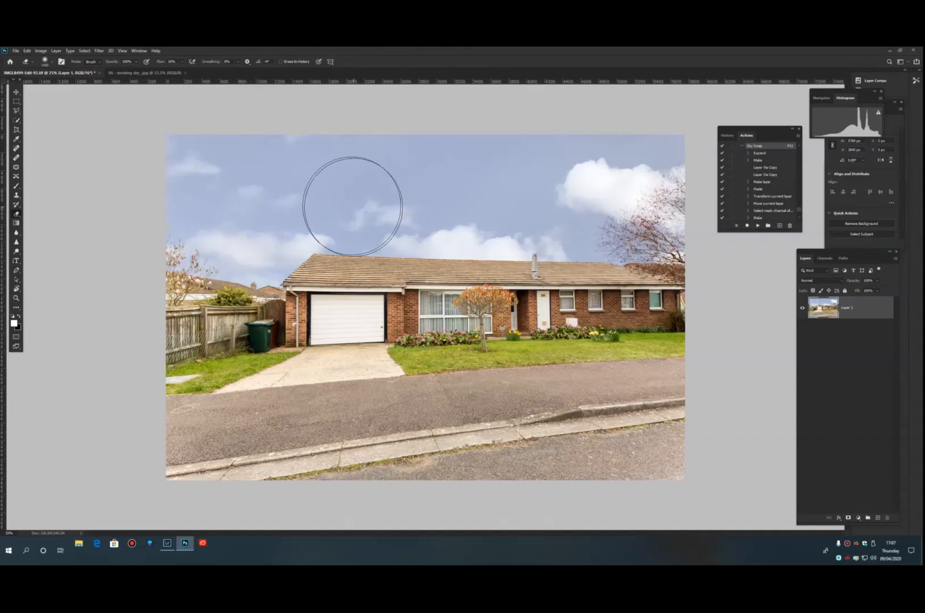
{"action": "key", "text": "F11"}
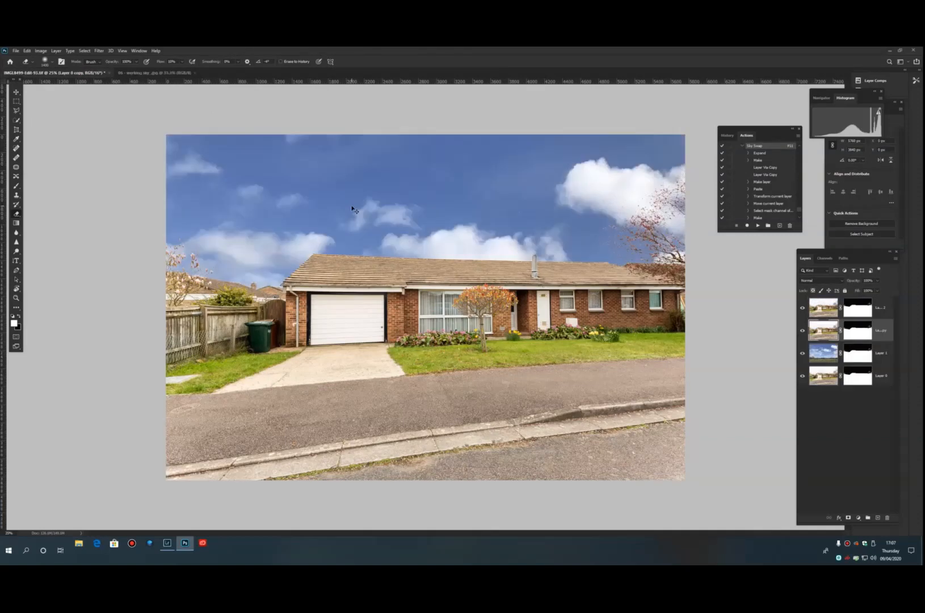
{"action": "key", "text": "ctrl+z"}
{"action": "key", "text": "ctrl+z"}
{"action": "key", "text": "ctrl+z"}
{"action": "key", "text": "ctrl+z"}
{"action": "key", "text": "ctrl+z"}
{"action": "key", "text": "ctrl+z"}
{"action": "key", "text": "ctrl+z"}
{"action": "key", "text": "ctrl+z"}
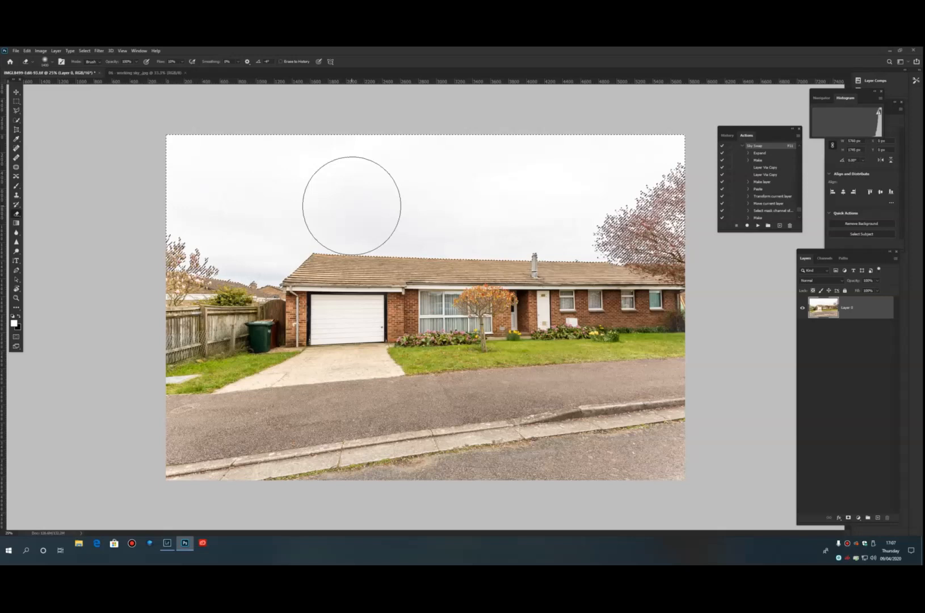
{"action": "key", "text": "F11"}
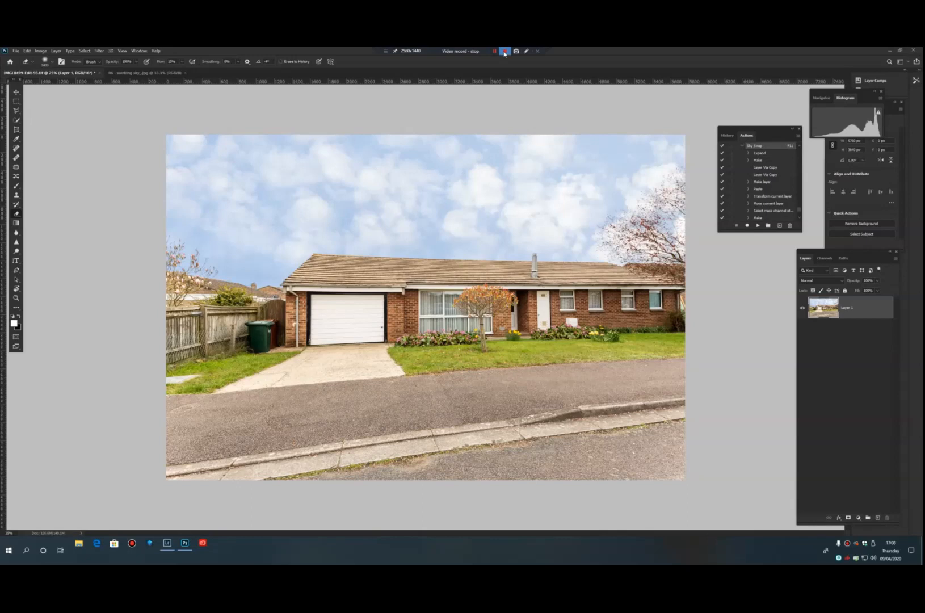
{"action": "left_click", "coordinate": [504, 54]}
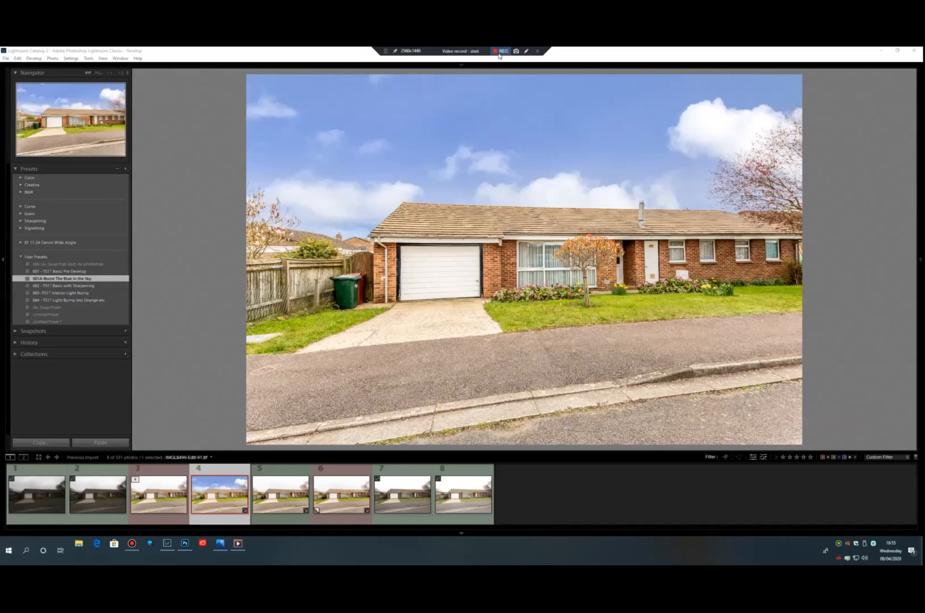
{"action": "left_click", "coordinate": [499, 53]}
{"action": "left_click", "coordinate": [495, 52]}
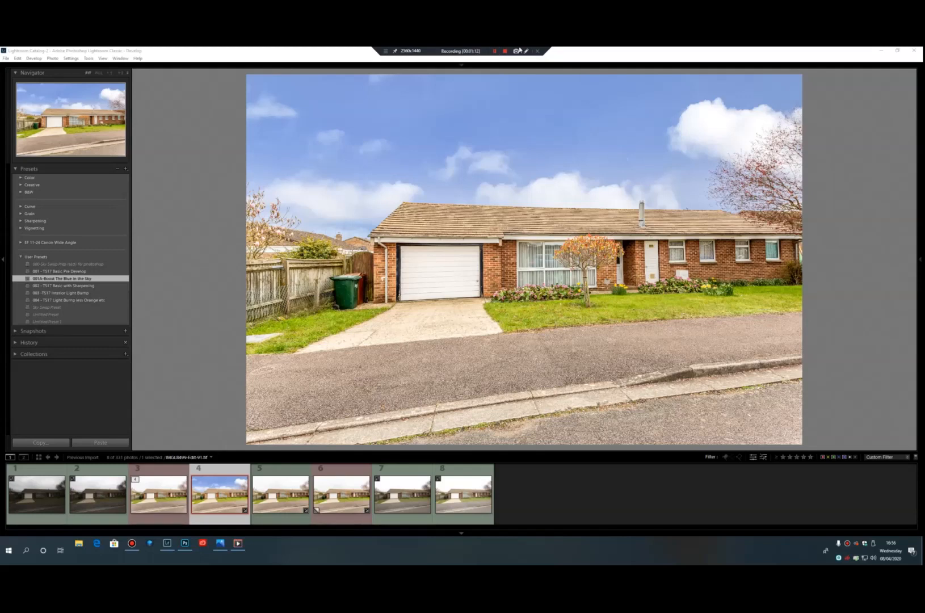